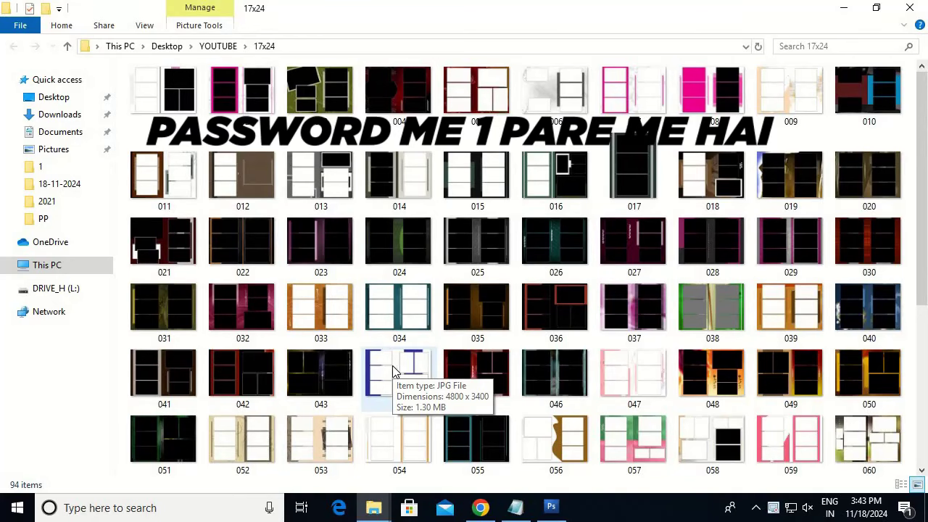
Step: Look through the 17x24 templates folder, then switch to the Data folder of wedding photos
{"action": "left_click", "coordinate": [553, 510]}
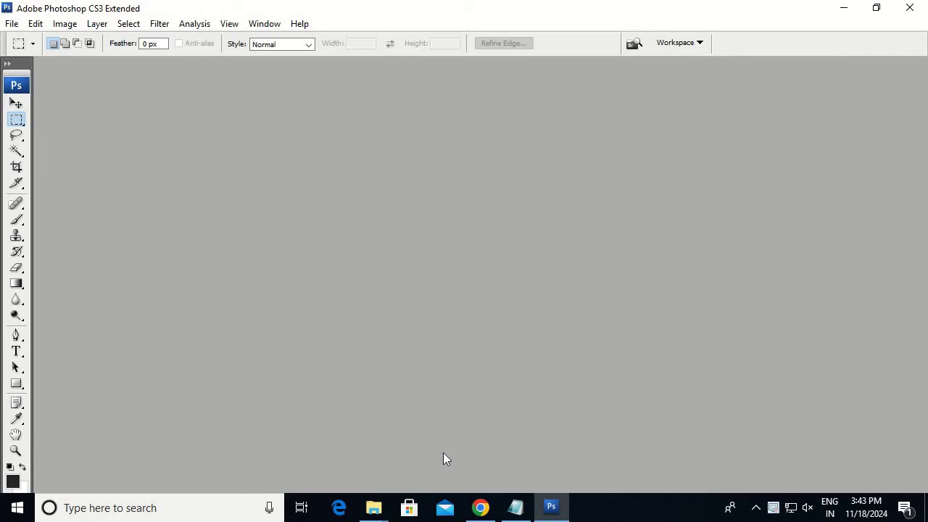
{"action": "left_click", "coordinate": [374, 507]}
{"action": "left_click", "coordinate": [304, 484]}
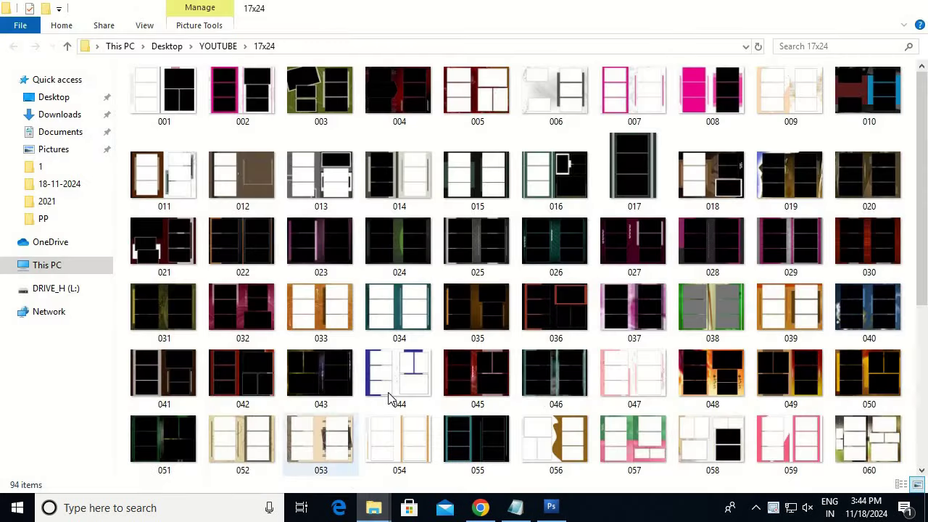
{"action": "scroll", "coordinate": [457, 364], "scroll_direction": "down", "scroll_amount": 3}
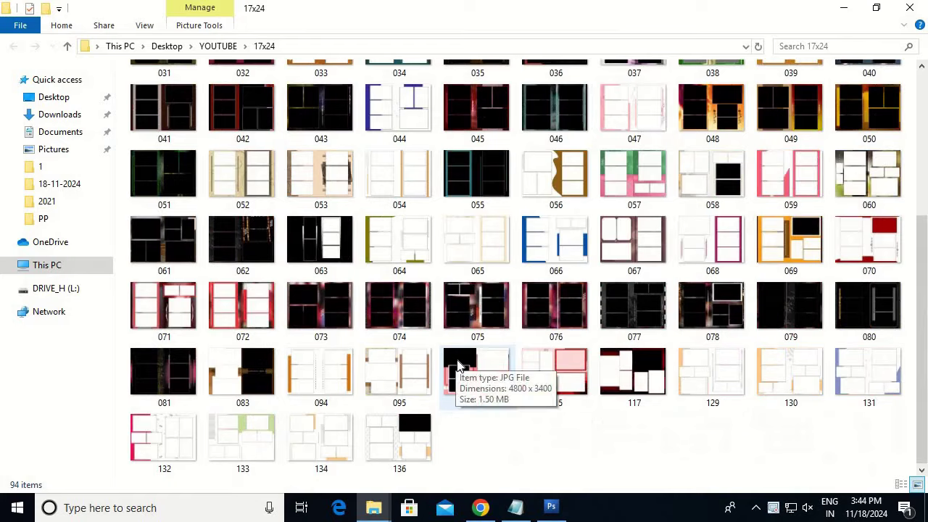
{"action": "scroll", "coordinate": [457, 365], "scroll_direction": "up", "scroll_amount": 2}
{"action": "scroll", "coordinate": [455, 366], "scroll_direction": "up", "scroll_amount": 1}
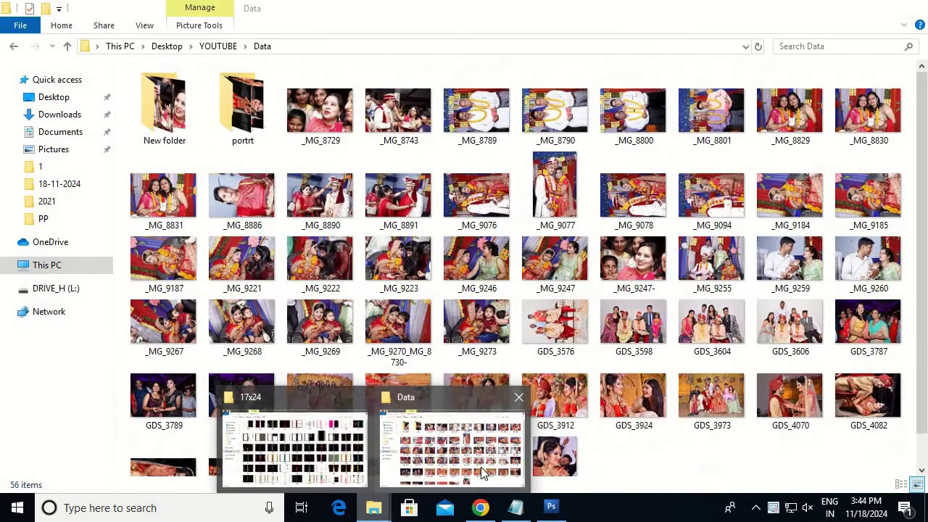
{"action": "mouse_move", "coordinate": [374, 507]}
{"action": "left_click", "coordinate": [493, 479]}
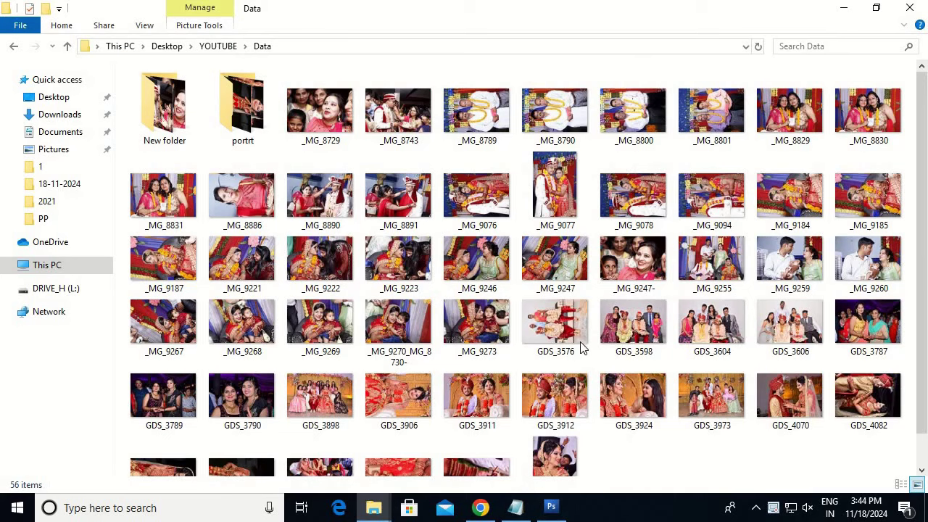
Step: Select photos _MG_9259 to _MG_9273, drop them into 17x24, and open them in Photoshop
{"action": "left_click", "coordinate": [484, 333]}
{"action": "left_click", "coordinate": [782, 274], "text": "shift"}
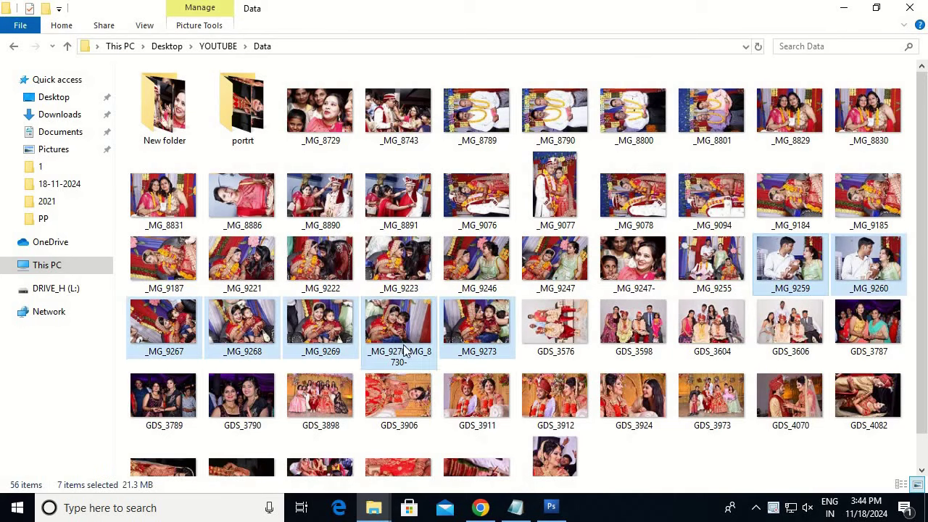
{"action": "left_click_drag", "start_coordinate": [392, 350], "coordinate": [459, 325]}
{"action": "key", "text": "alt+Tab"}
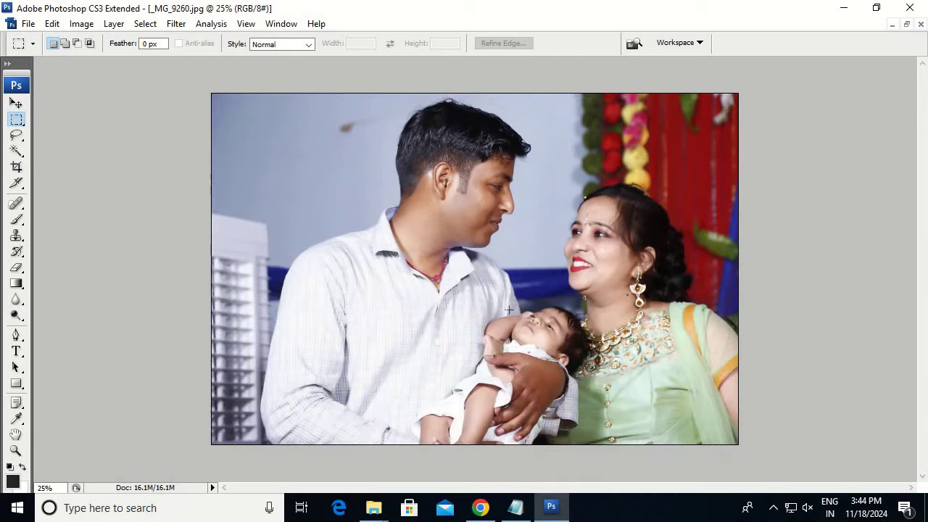
{"action": "mouse_move", "coordinate": [373, 508]}
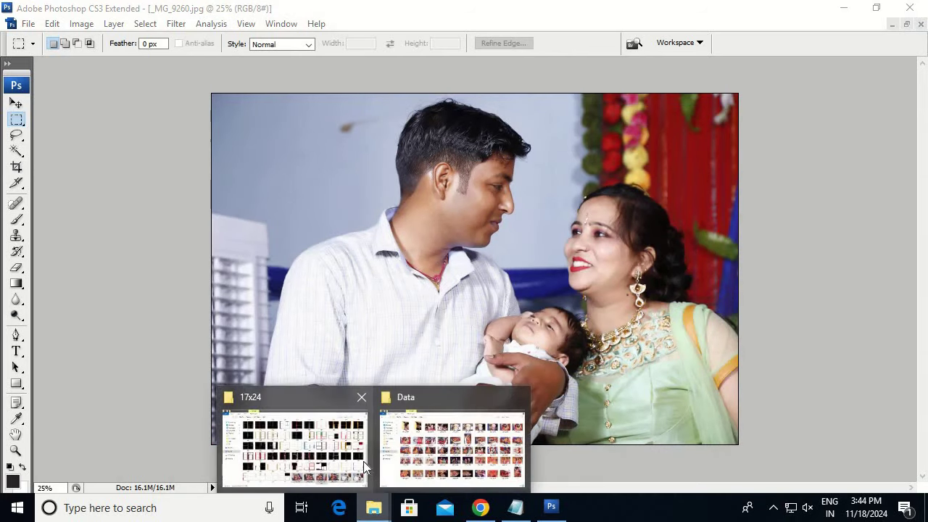
Step: Delete the copied wedding photos from the 17x24 folder, leaving its 94 templates
{"action": "left_click", "coordinate": [363, 461]}
{"action": "key", "text": "Delete"}
{"action": "scroll", "coordinate": [522, 425], "scroll_direction": "up", "scroll_amount": 3}
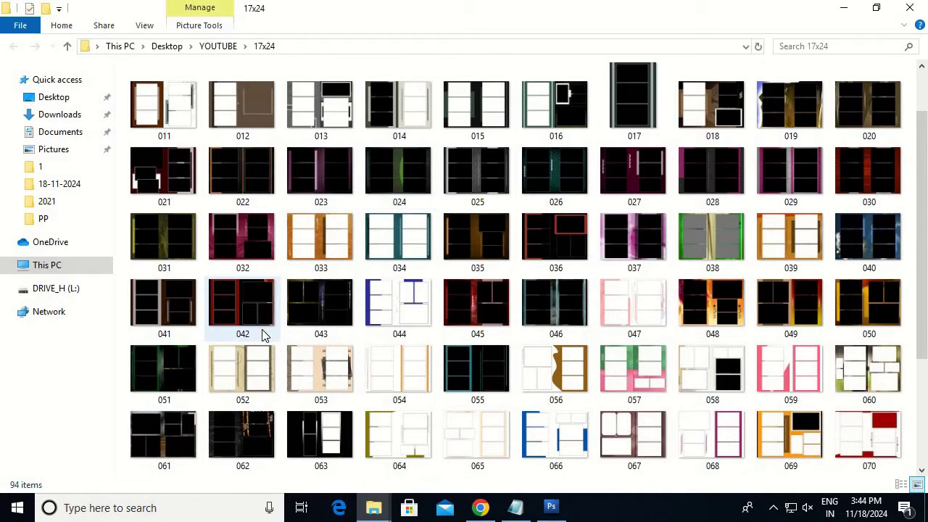
{"action": "scroll", "coordinate": [263, 335], "scroll_direction": "down", "scroll_amount": 3}
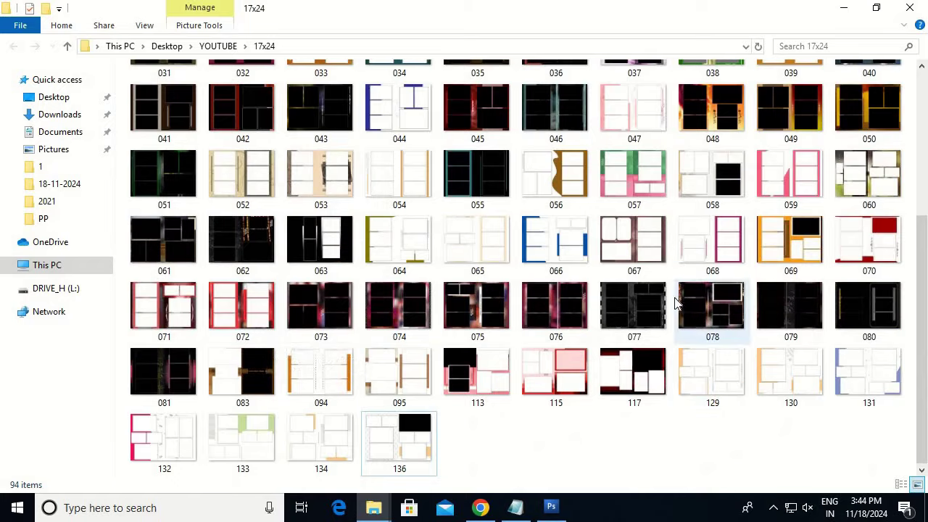
{"action": "scroll", "coordinate": [674, 303], "scroll_direction": "up", "scroll_amount": 3}
Step: Open template 027.jpg in Photoshop and check its 24 x 17 inch size without resizing
{"action": "left_click_drag", "start_coordinate": [650, 187], "coordinate": [508, 280]}
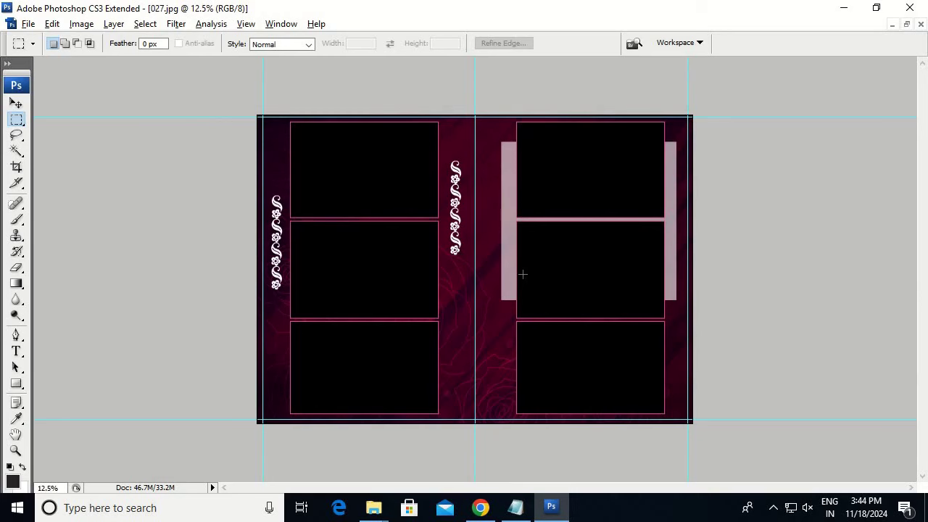
{"action": "key", "text": "alt+minus"}
{"action": "key", "text": "Escape"}
{"action": "key", "text": "alt+i"}
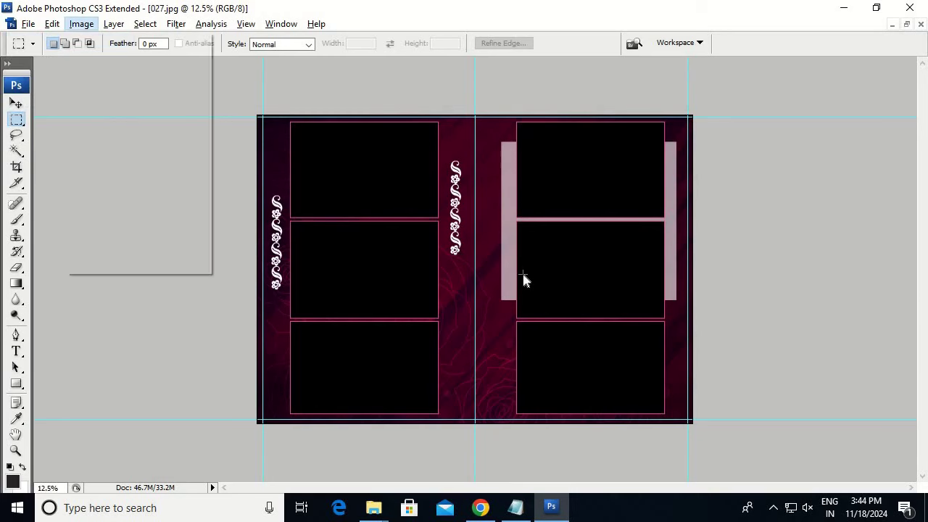
{"action": "key", "text": "i"}
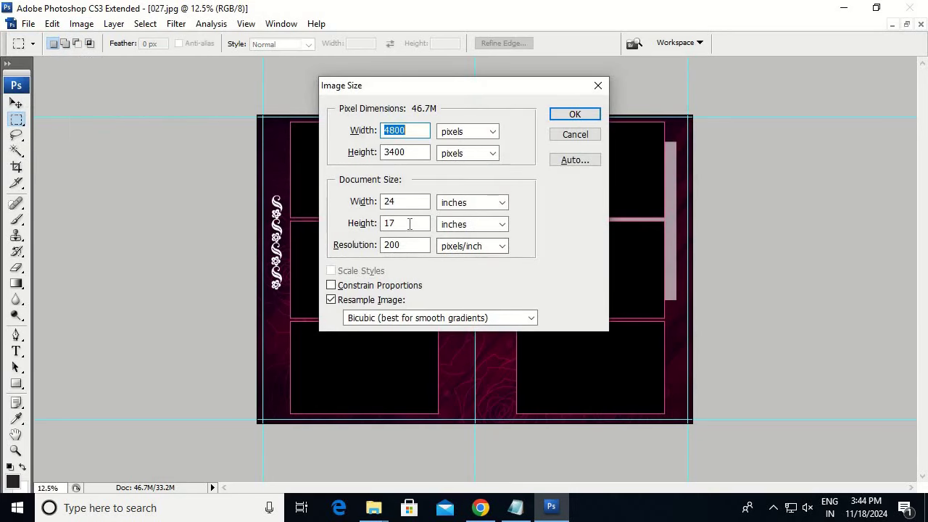
{"action": "left_click", "coordinate": [366, 223]}
{"action": "type", "text": "1"}
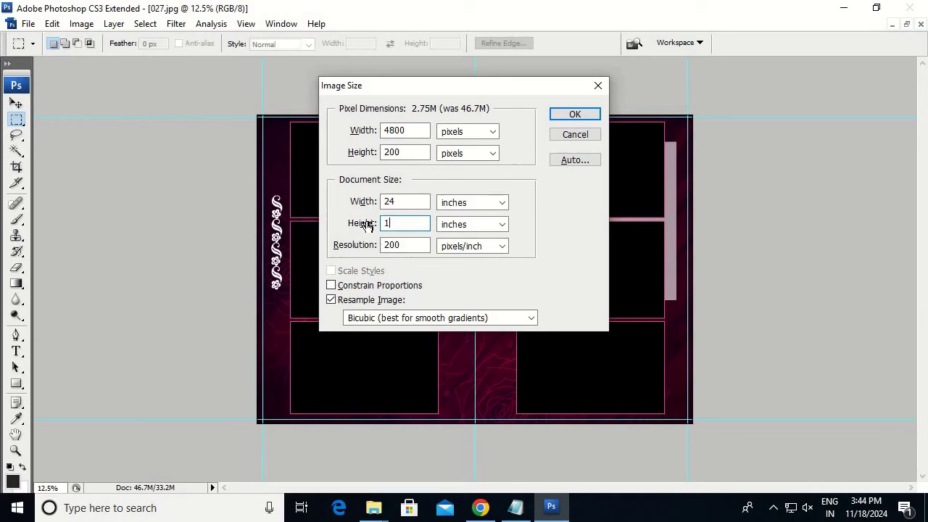
{"action": "type", "text": "8"}
{"action": "left_click", "coordinate": [574, 134]}
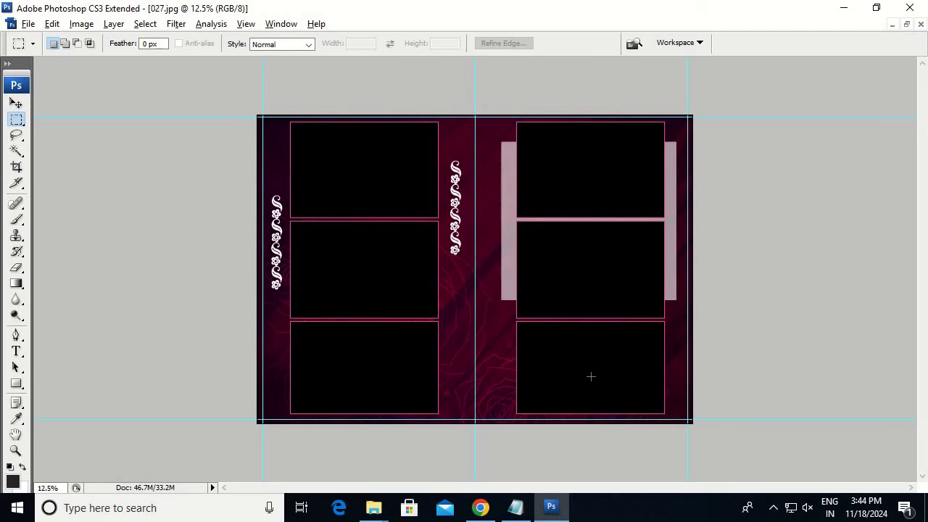
Step: Magic Wand select the empty bottom-right frame of template 027
{"action": "left_click", "coordinate": [16, 105]}
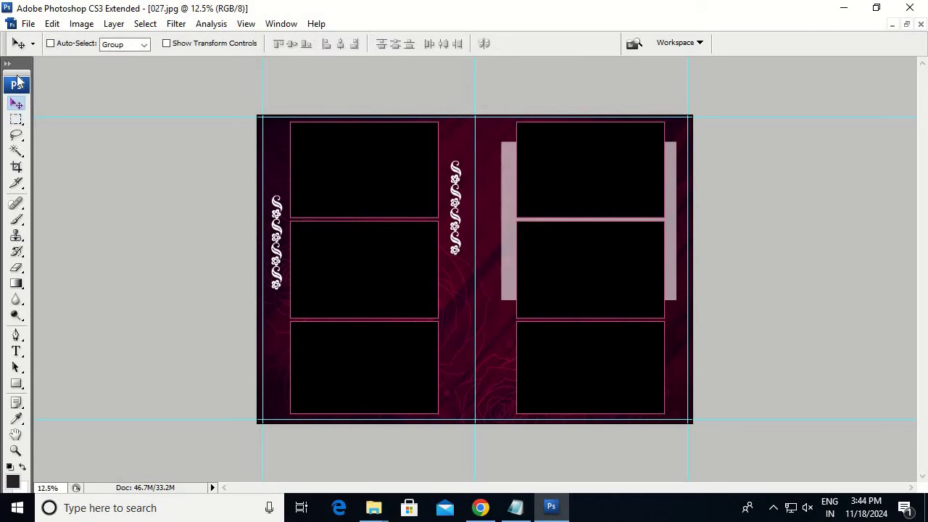
{"action": "left_click", "coordinate": [7, 64]}
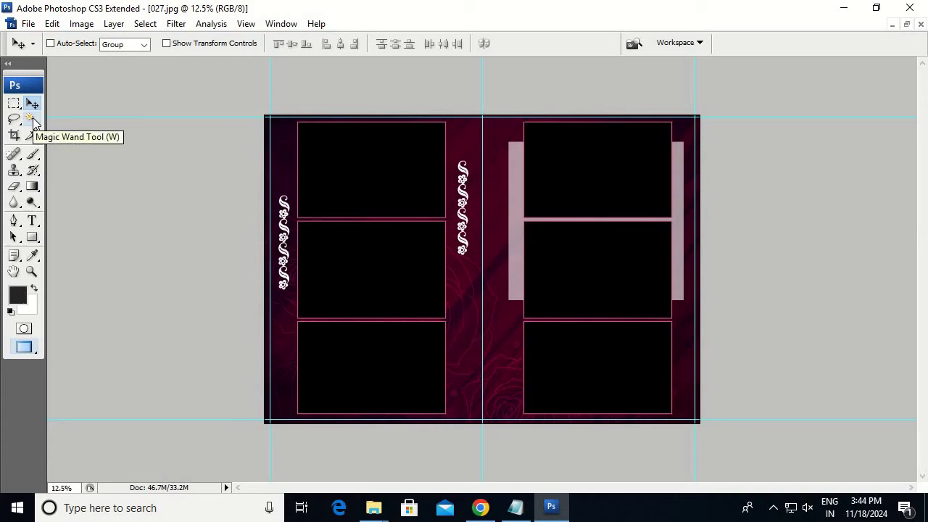
{"action": "left_click", "coordinate": [32, 119]}
{"action": "left_click", "coordinate": [626, 361]}
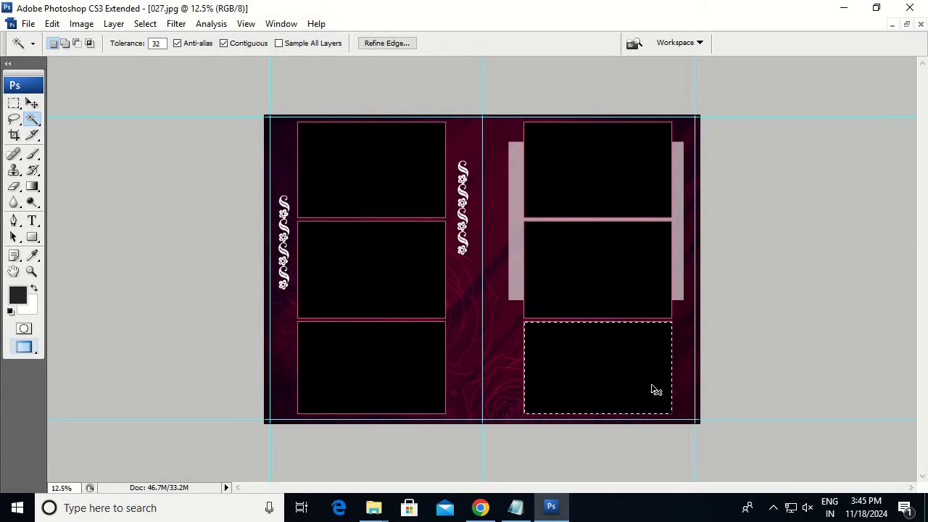
Step: Cut all of _MG_9268.jpg and close it without saving
{"action": "key", "text": "ctrl+Tab"}
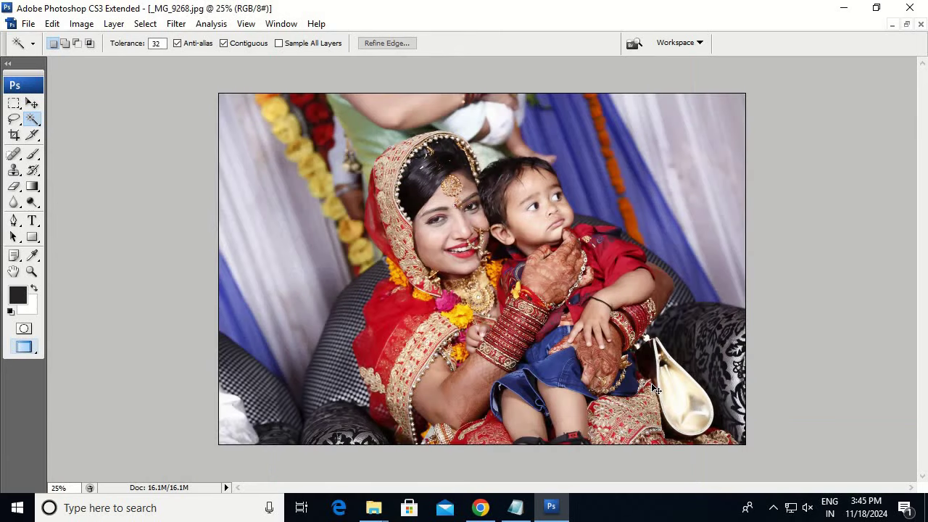
{"action": "key", "text": "ctrl+a"}
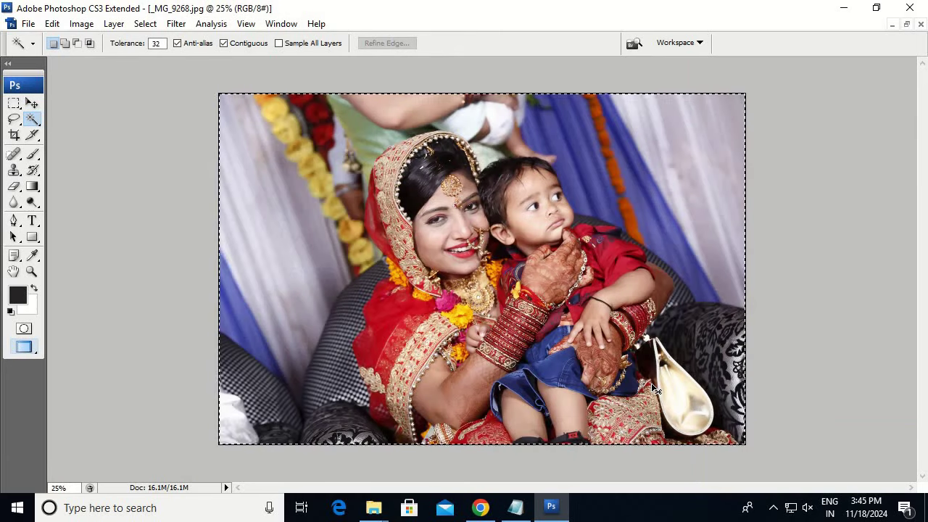
{"action": "key", "text": "ctrl+x"}
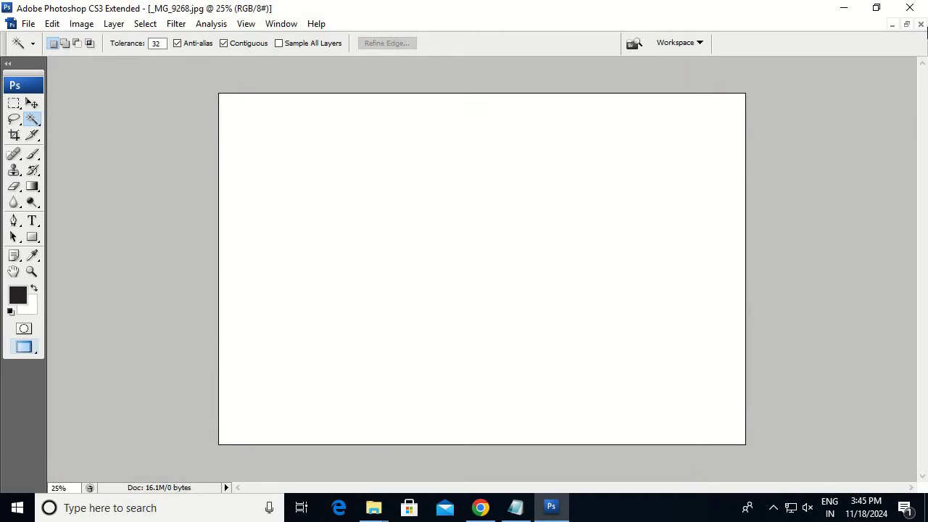
{"action": "left_click", "coordinate": [920, 24]}
{"action": "left_click", "coordinate": [489, 208]}
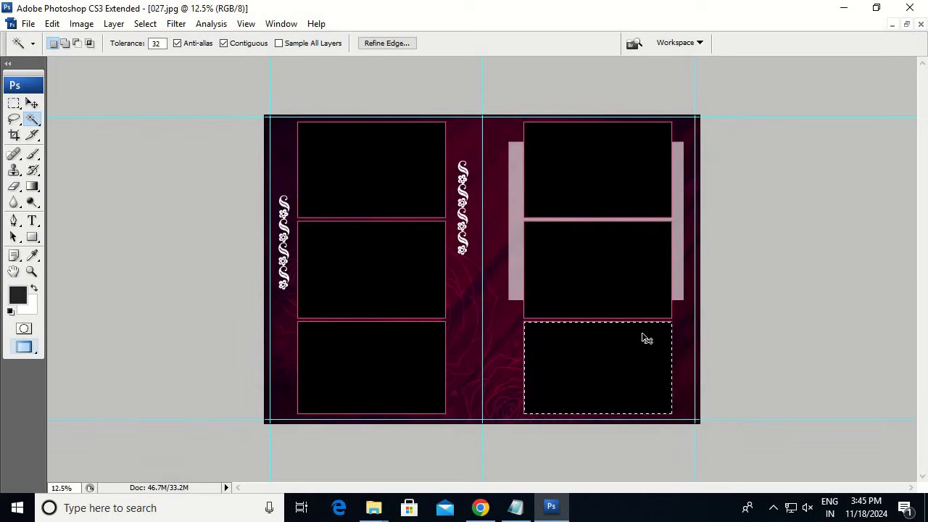
Step: Paste the mother-and-child photo into the bottom-right frame and scale it to fit
{"action": "key", "text": "ctrl+shift+v"}
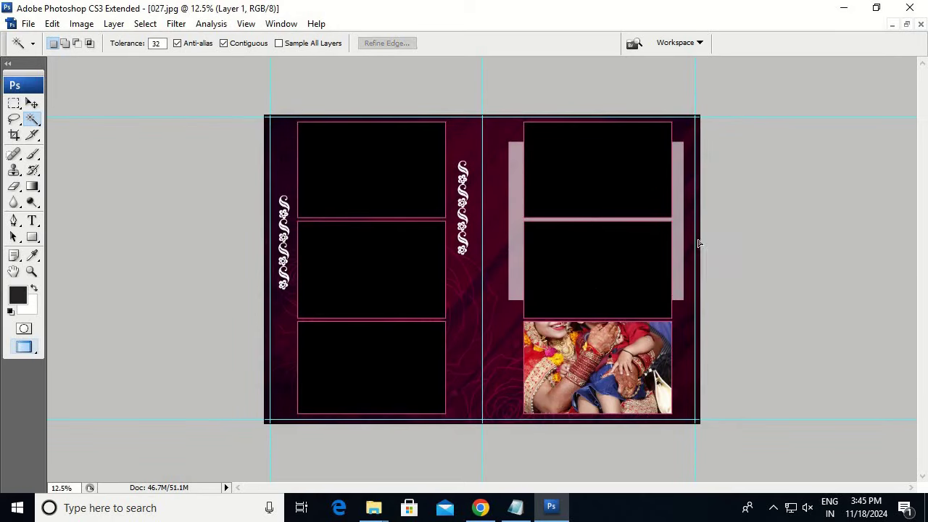
{"action": "key", "text": "ctrl+t"}
{"action": "left_click_drag", "start_coordinate": [700, 247], "coordinate": [668, 331]}
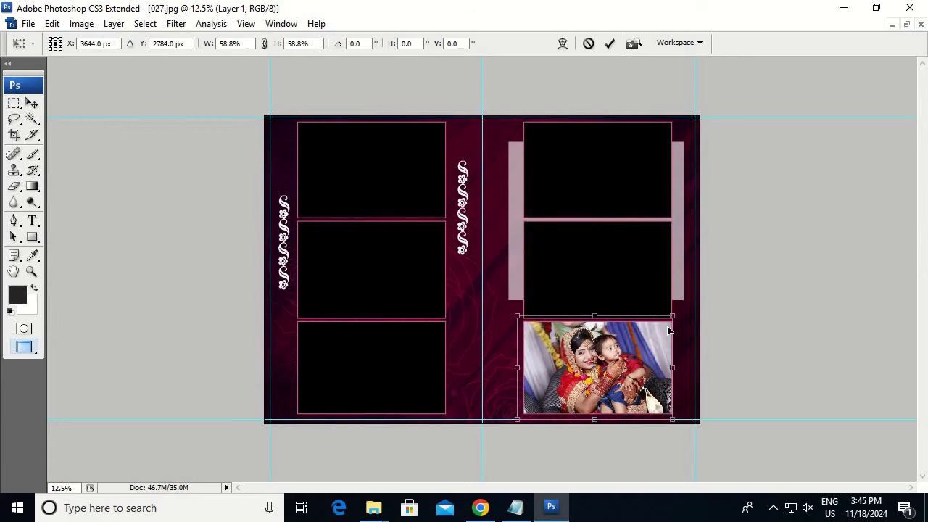
{"action": "key", "text": "Return"}
{"action": "key", "text": "w"}
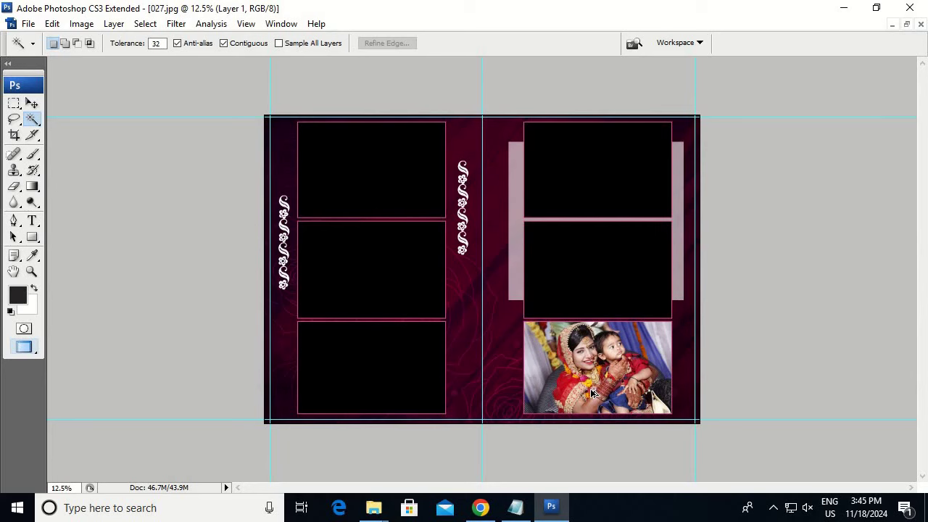
Step: Redo the bottom-right photo as a Paste Into, scaled slightly to fit the frame
{"action": "key", "text": "ctrl+z"}
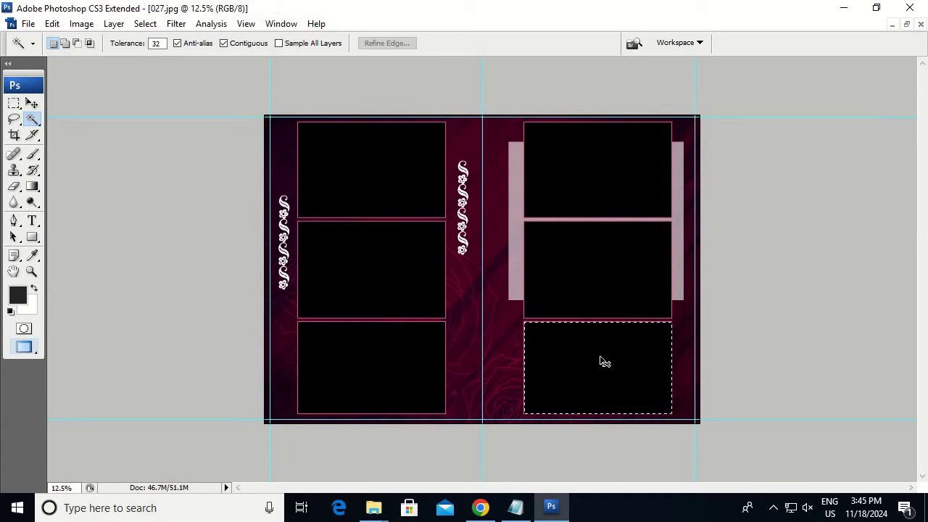
{"action": "key", "text": "ctrl+v"}
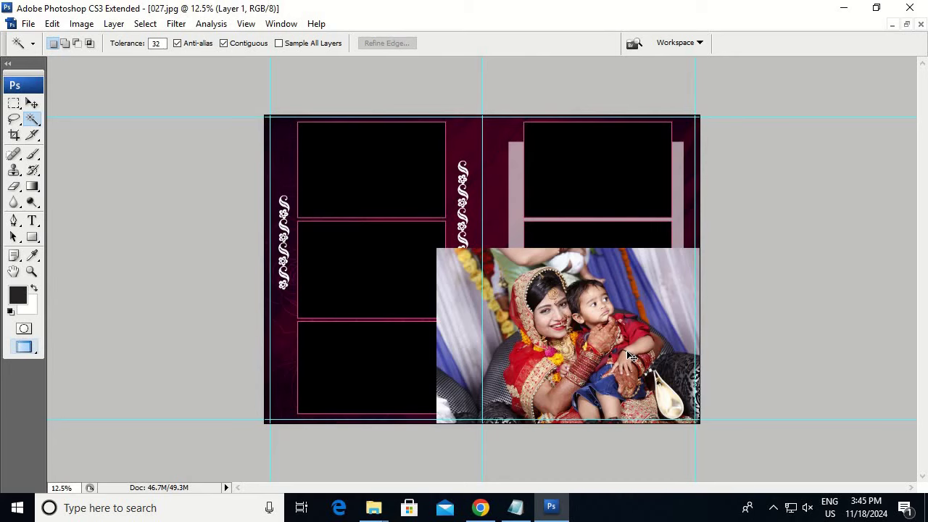
{"action": "key", "text": "ctrl+z"}
{"action": "key", "text": "ctrl+shift+v"}
{"action": "key", "text": "ctrl+t"}
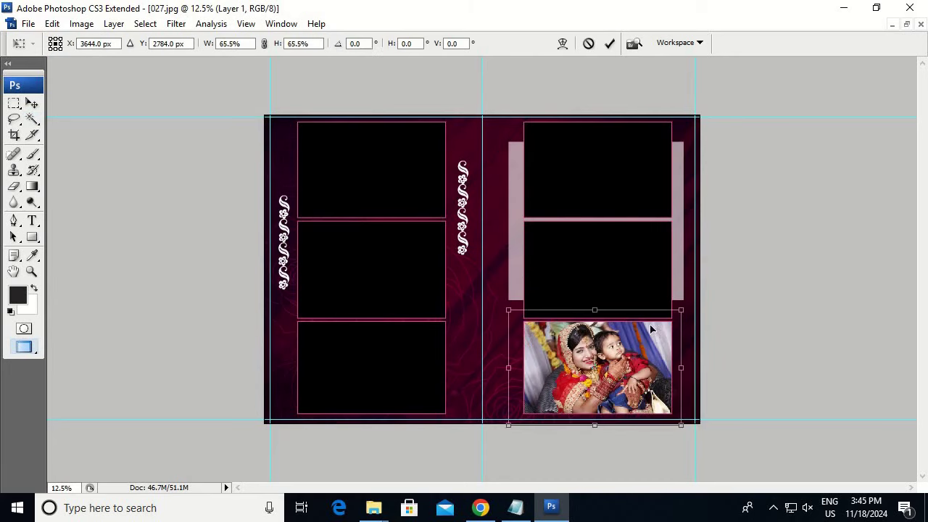
{"action": "left_click_drag", "start_coordinate": [682, 310], "coordinate": [681, 314]}
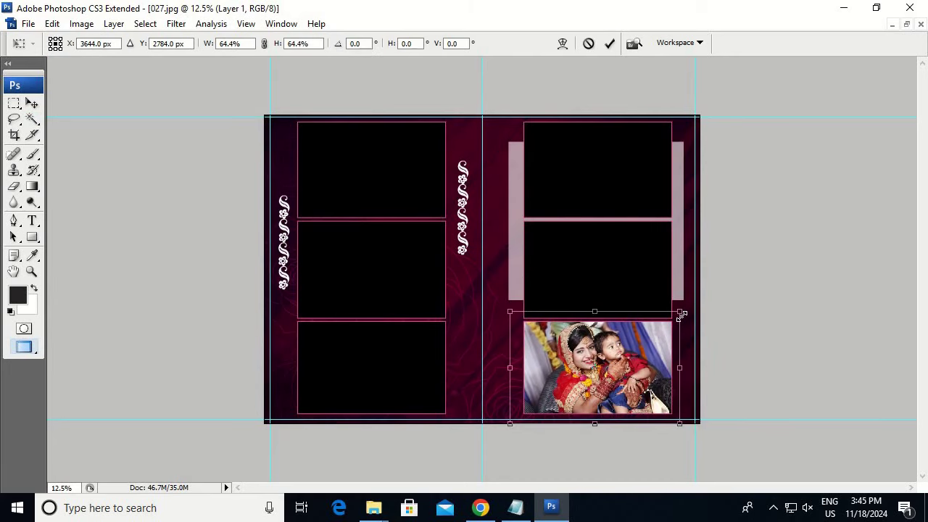
{"action": "key", "text": "Return"}
Step: Select the middle-right black frame on the Background layer with the Magic Wand
{"action": "key", "text": "w"}
{"action": "right_click", "coordinate": [616, 294], "text": "ctrl"}
{"action": "left_click", "coordinate": [612, 284]}
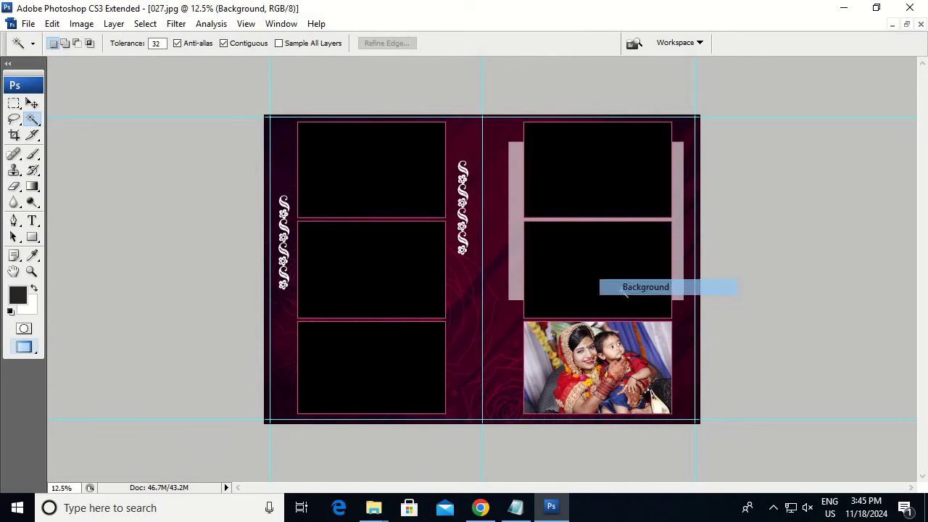
{"action": "left_click", "coordinate": [626, 296]}
Step: Cut all of _MG_9269.jpg and close it without saving
{"action": "key", "text": "ctrl+Tab"}
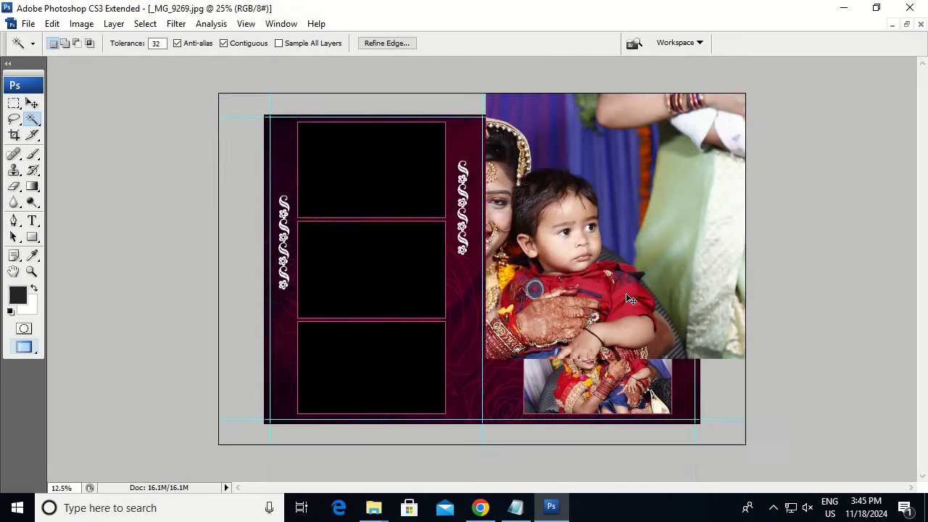
{"action": "key", "text": "ctrl+a"}
{"action": "key", "text": "ctrl+x"}
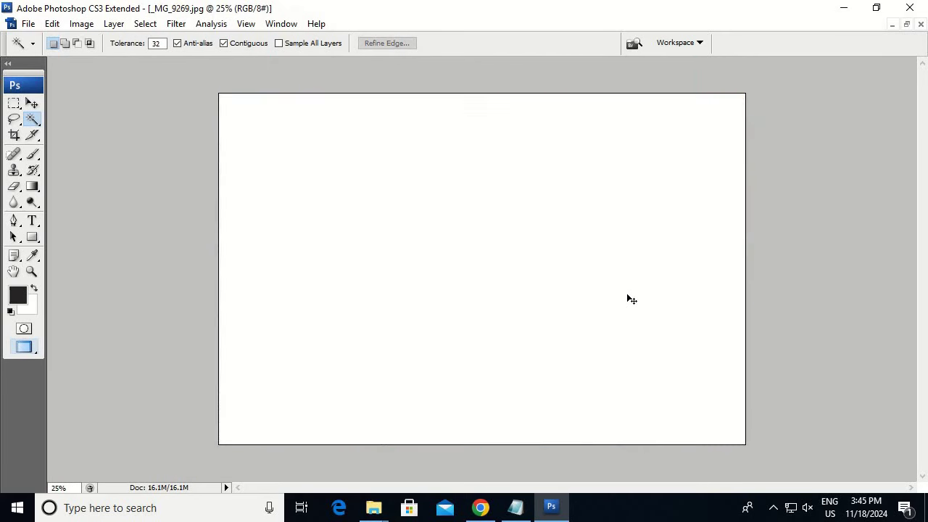
{"action": "key", "text": "ctrl+w"}
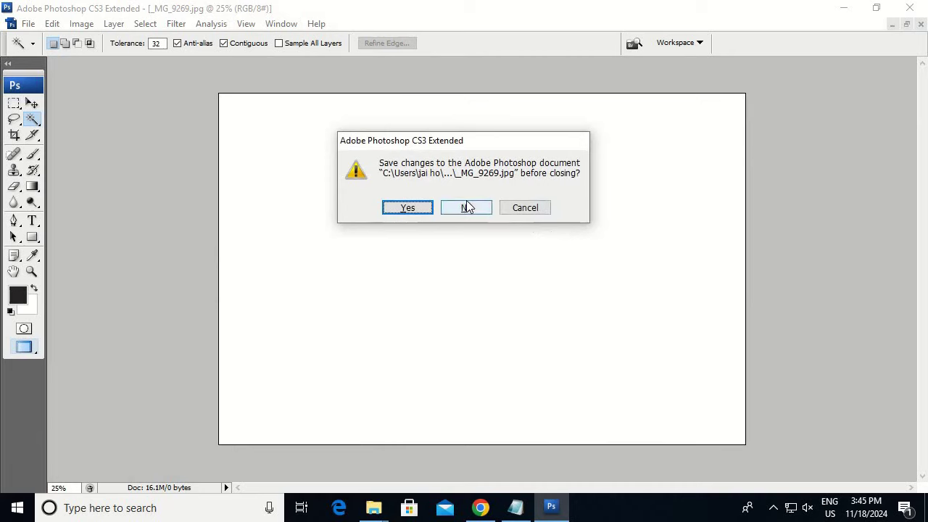
{"action": "left_click", "coordinate": [468, 207]}
Step: Paste _MG_9269 into the middle-right frame and shrink it to fit
{"action": "key", "text": "ctrl+shift+v"}
{"action": "key", "text": "ctrl+t"}
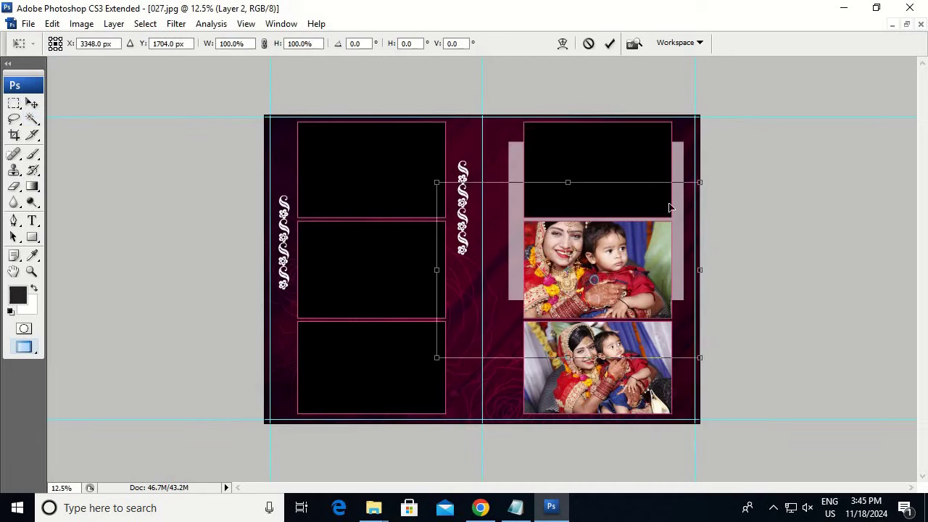
{"action": "left_click_drag", "start_coordinate": [698, 183], "coordinate": [666, 239]}
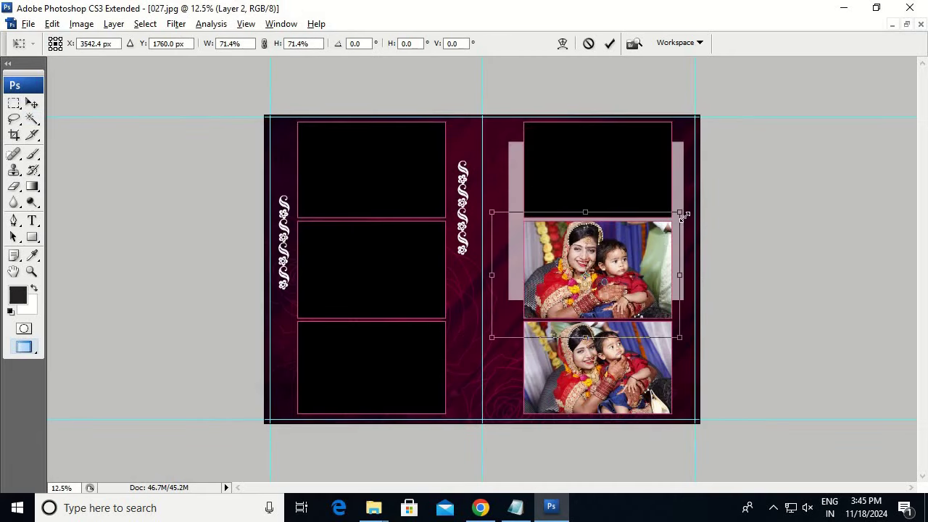
{"action": "key", "text": "Return"}
Step: Paste the couple-with-baby photo into the top-right frame, scaled to fit
{"action": "key", "text": "w"}
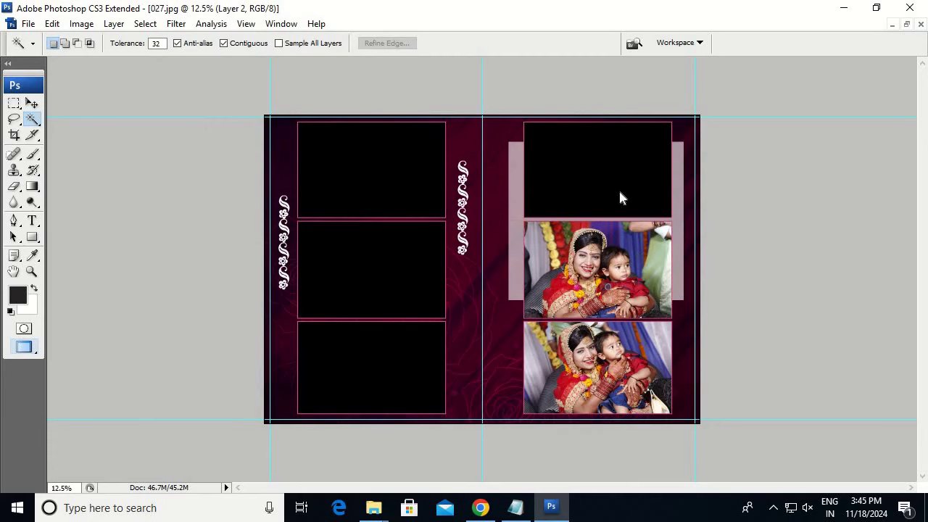
{"action": "right_click", "coordinate": [620, 196], "text": "ctrl"}
{"action": "left_click", "coordinate": [620, 190]}
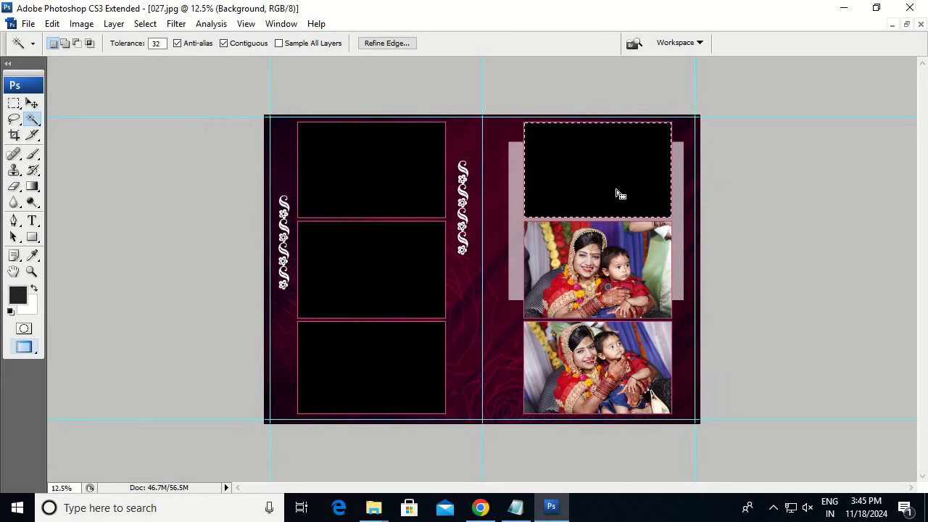
{"action": "key", "text": "ctrl+shift+v"}
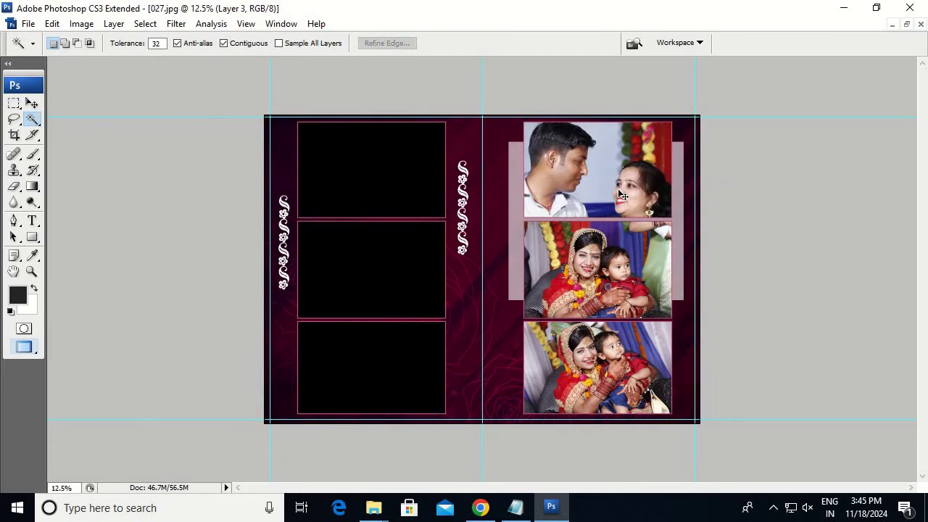
{"action": "key", "text": "ctrl+t"}
{"action": "left_click_drag", "start_coordinate": [620, 194], "coordinate": [645, 167]}
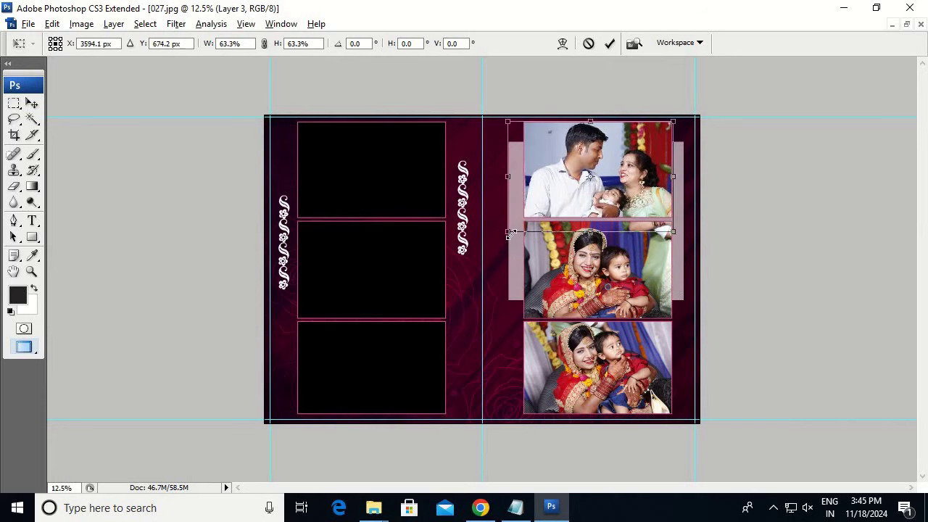
{"action": "key", "text": "Return"}
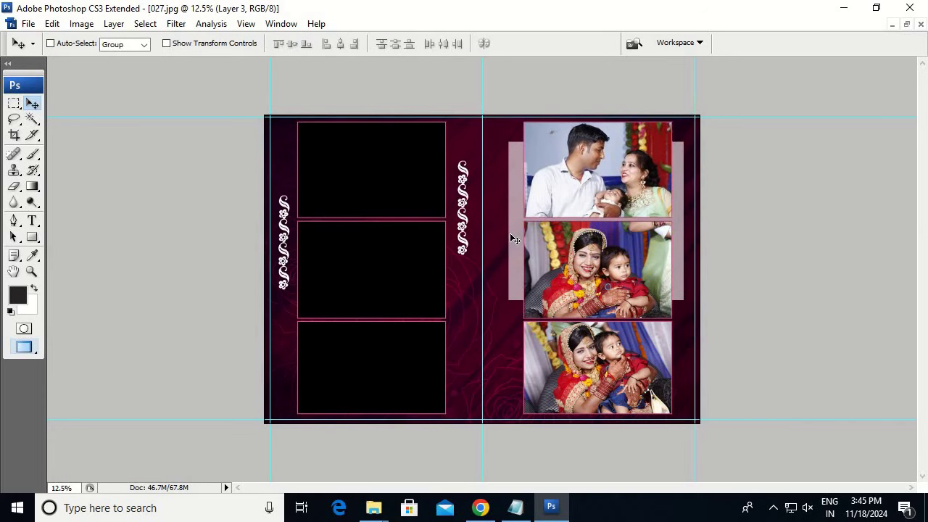
Step: Paste the couple-with-baby photo into the bottom-left frame and position it
{"action": "right_click", "coordinate": [397, 389]}
{"action": "left_click", "coordinate": [402, 388]}
{"action": "key", "text": "w"}
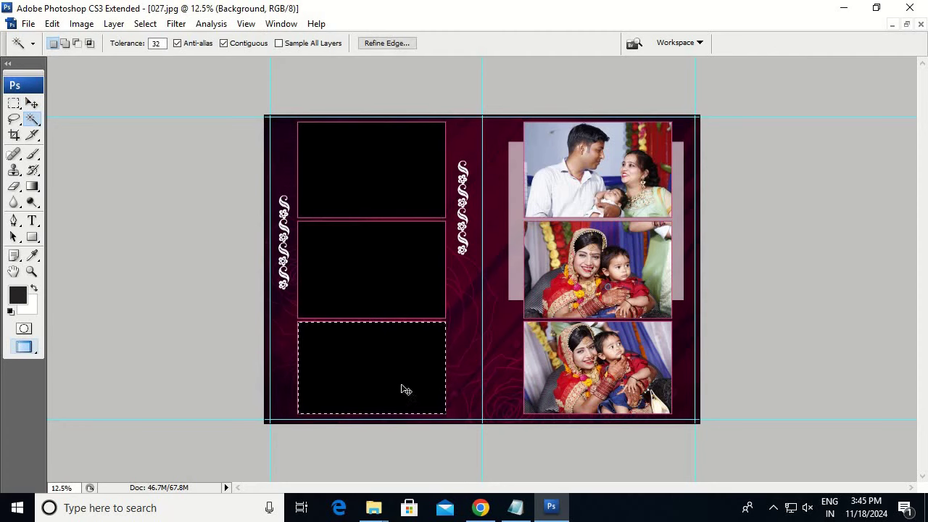
{"action": "key", "text": "ctrl+shift+v"}
{"action": "key", "text": "ctrl+t"}
{"action": "mouse_move", "coordinate": [404, 388]}
{"action": "left_mouse_down"}
{"action": "mouse_move", "coordinate": [518, 295]}
{"action": "mouse_move", "coordinate": [393, 409]}
{"action": "left_mouse_up"}
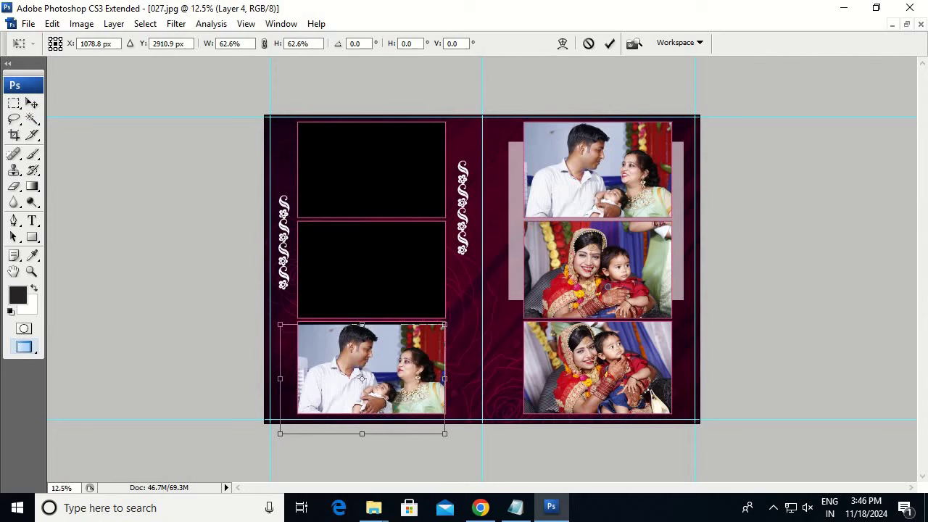
{"action": "key", "text": "Return"}
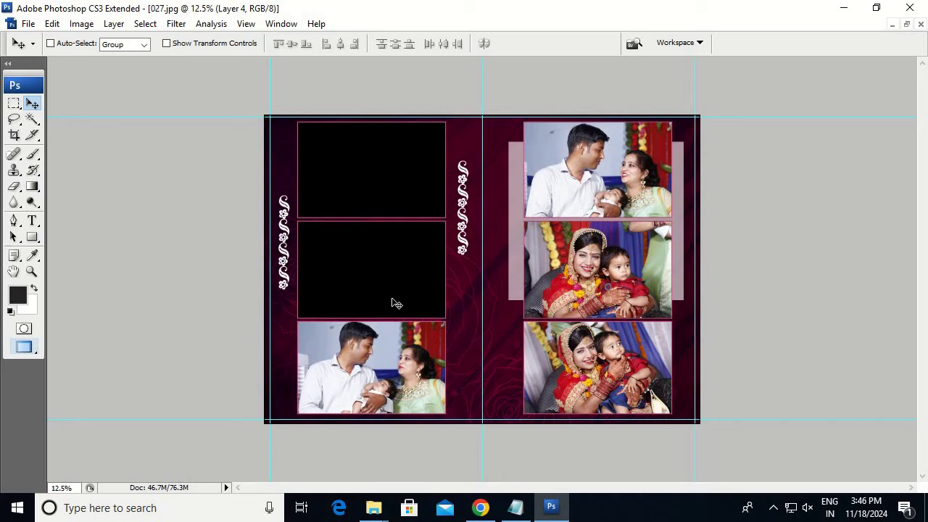
Step: Paste a mother-and-child photo into the middle-left frame, enlarged to fill it
{"action": "right_click", "coordinate": [384, 288]}
{"action": "left_click", "coordinate": [388, 284]}
{"action": "key", "text": "w"}
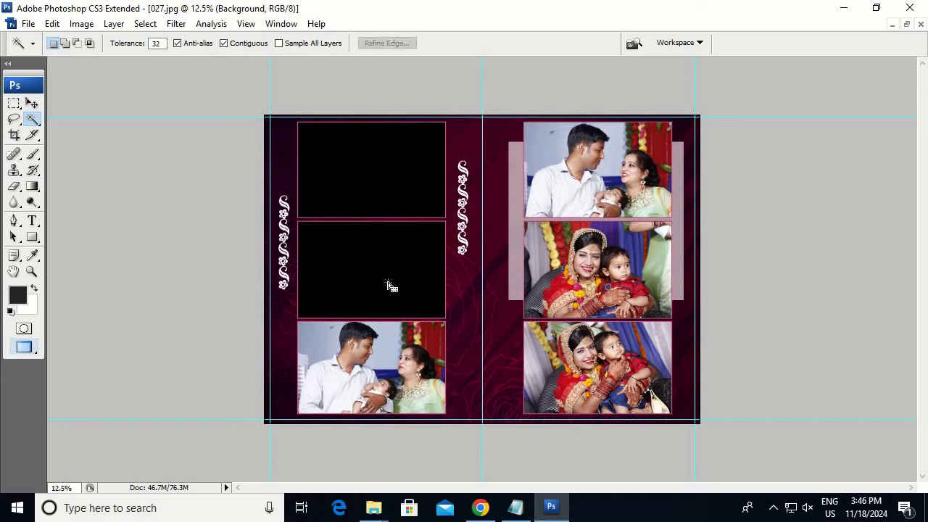
{"action": "left_click", "coordinate": [388, 282]}
{"action": "key", "text": "ctrl+shift+v"}
{"action": "key", "text": "ctrl+t"}
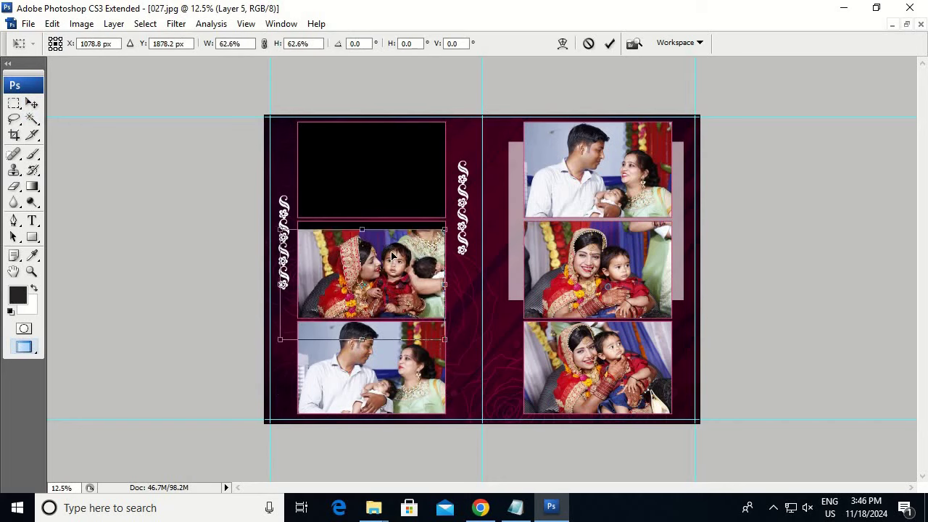
{"action": "left_click_drag", "start_coordinate": [440, 229], "coordinate": [450, 212]}
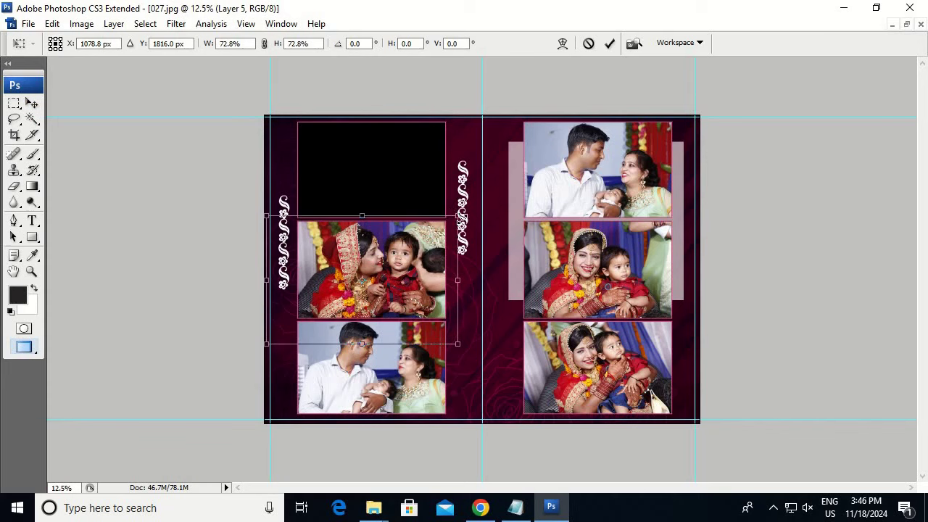
{"action": "key", "text": "Return"}
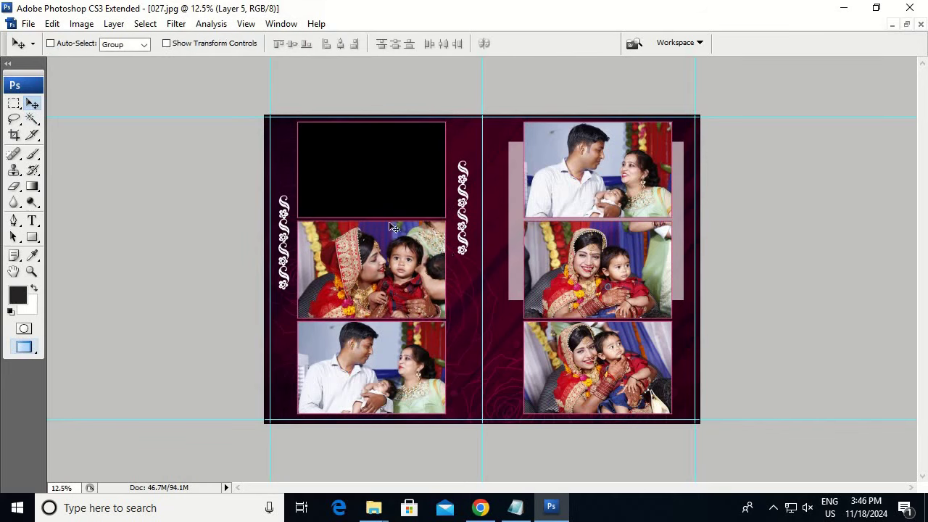
Step: Paste a mother-and-child photo into the top-left frame, scaled to about 90% and positioned
{"action": "right_click", "coordinate": [363, 183]}
{"action": "left_click", "coordinate": [380, 192]}
{"action": "key", "text": "w"}
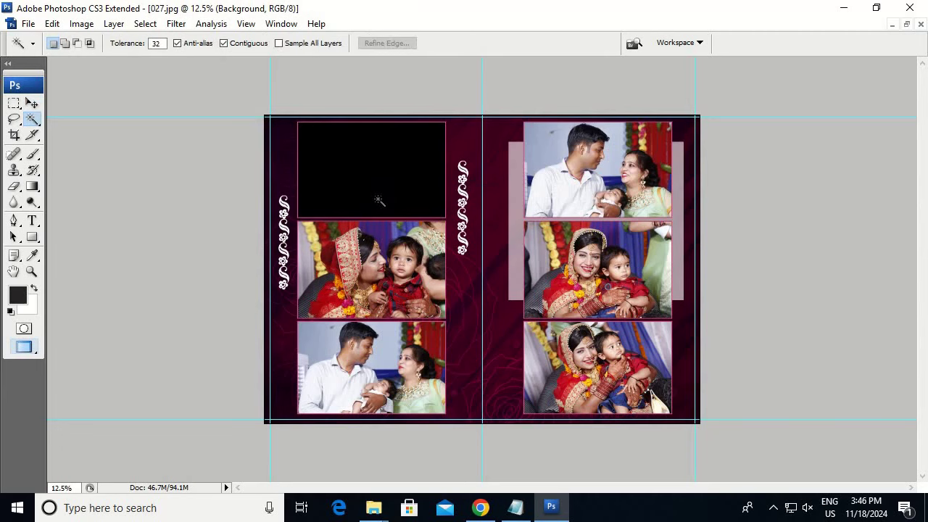
{"action": "left_click", "coordinate": [378, 201]}
{"action": "key", "text": "ctrl+shift+v"}
{"action": "key", "text": "ctrl+t"}
{"action": "left_click_drag", "start_coordinate": [524, 284], "coordinate": [464, 243]}
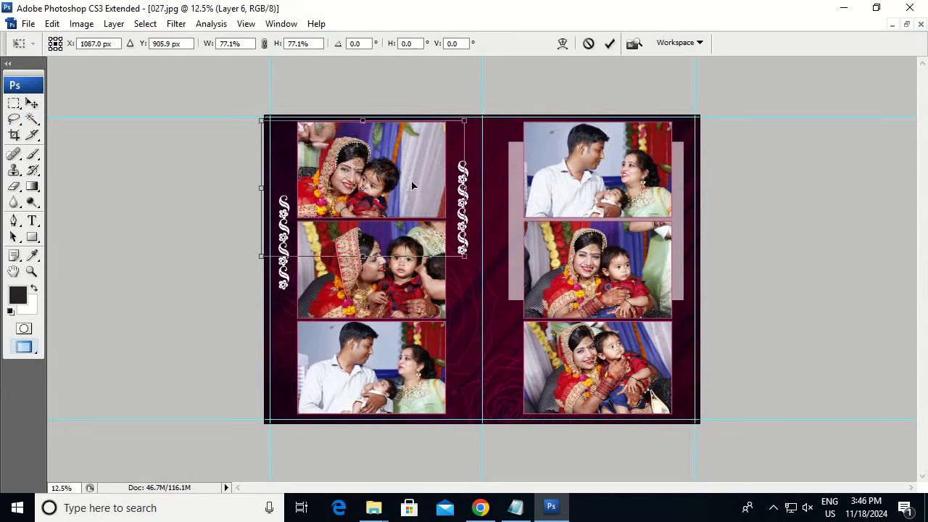
{"action": "left_click_drag", "start_coordinate": [464, 108], "coordinate": [482, 93]}
{"action": "left_click_drag", "start_coordinate": [430, 147], "coordinate": [454, 161]}
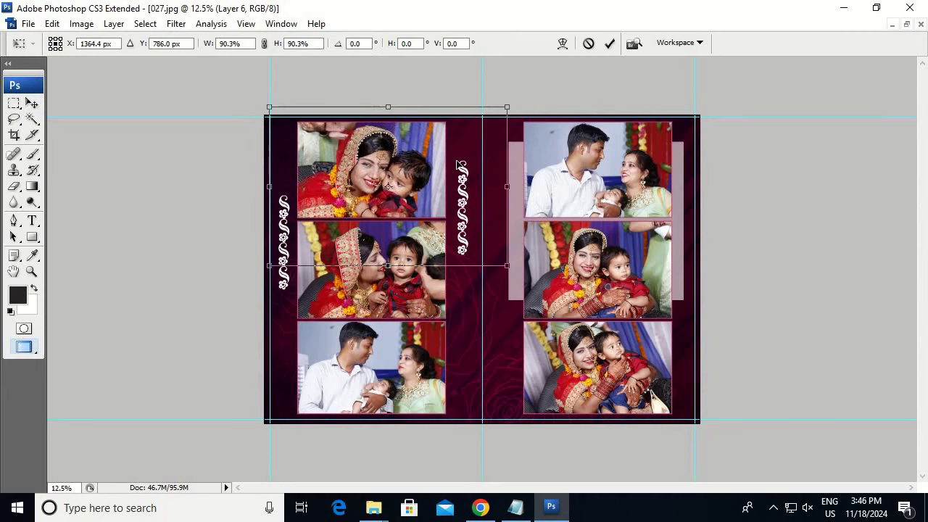
{"action": "key", "text": "Return"}
Step: Reset the colours to black and white, opening and cancelling Match Color
{"action": "key", "text": "v"}
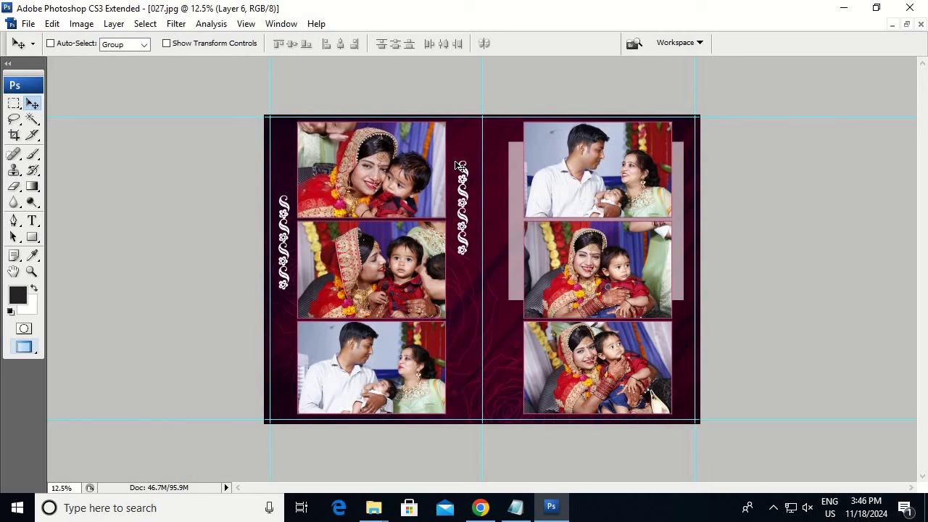
{"action": "key", "text": "d"}
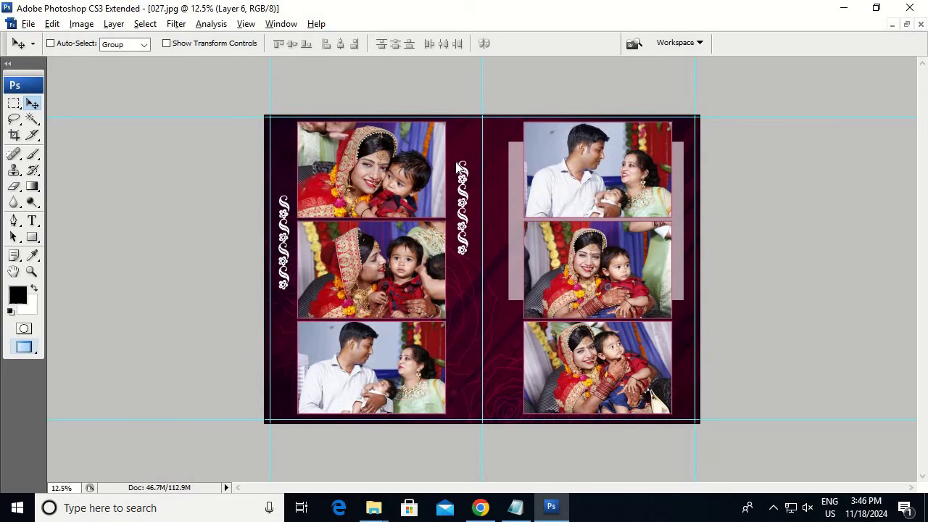
{"action": "key", "text": "alt+i"}
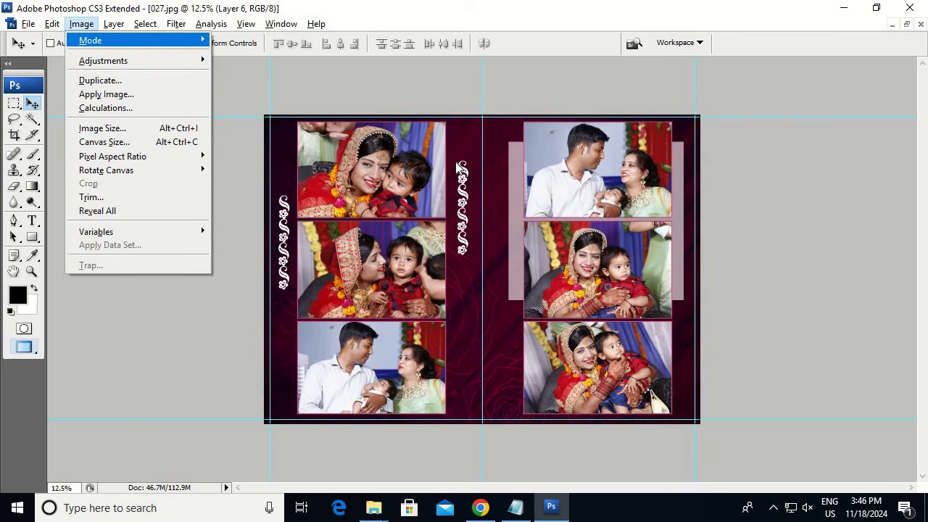
{"action": "key", "text": "a"}
{"action": "key", "text": "m"}
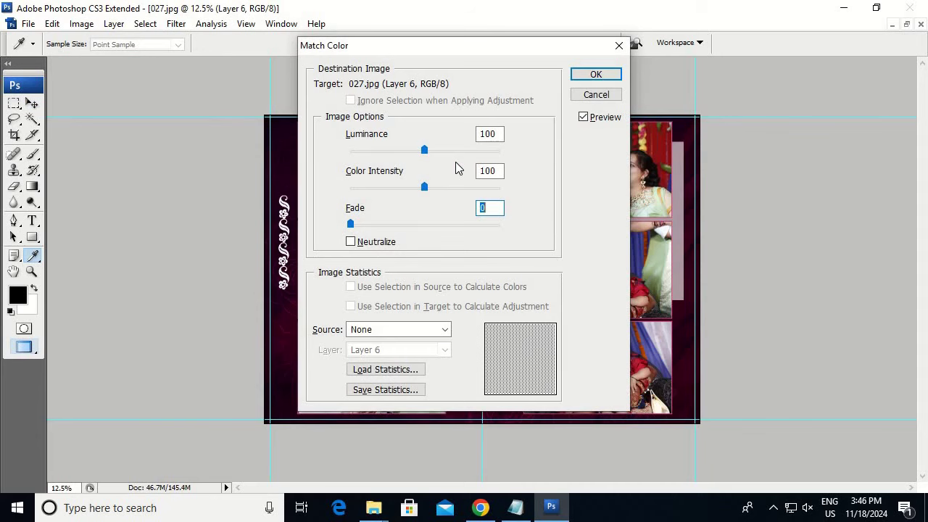
{"action": "left_click", "coordinate": [596, 95]}
Step: Apply a black-to-white Gradient Map to the top-left photo, making it grayscale
{"action": "key", "text": "alt+i"}
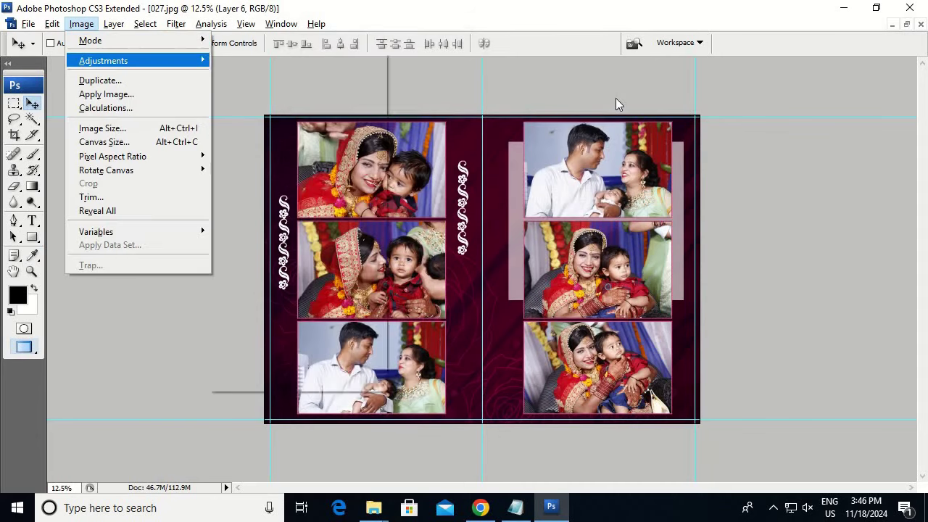
{"action": "key", "text": "a"}
{"action": "key", "text": "g"}
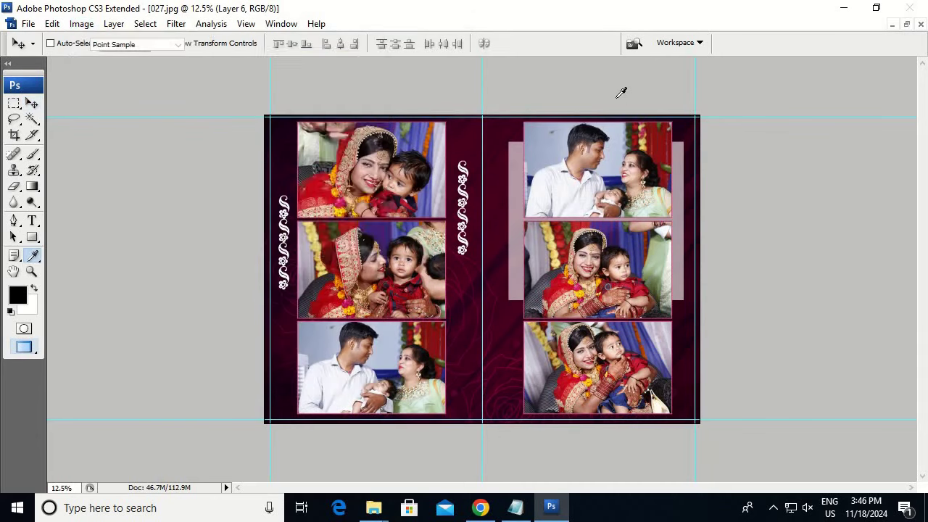
{"action": "left_click", "coordinate": [571, 152]}
{"action": "key", "text": "v"}
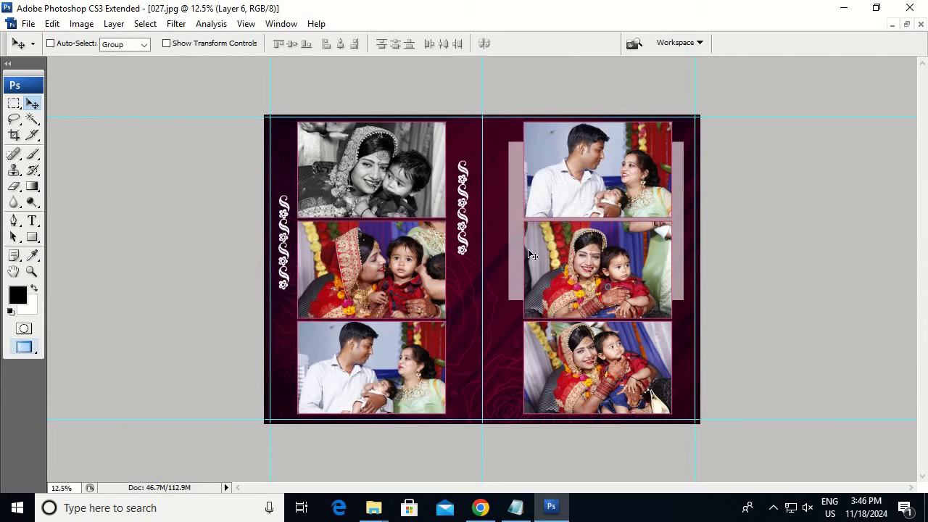
Step: Close 027.jpg declining to save changes, then bring up the File Explorer windows
{"action": "key", "text": "ctrl+w"}
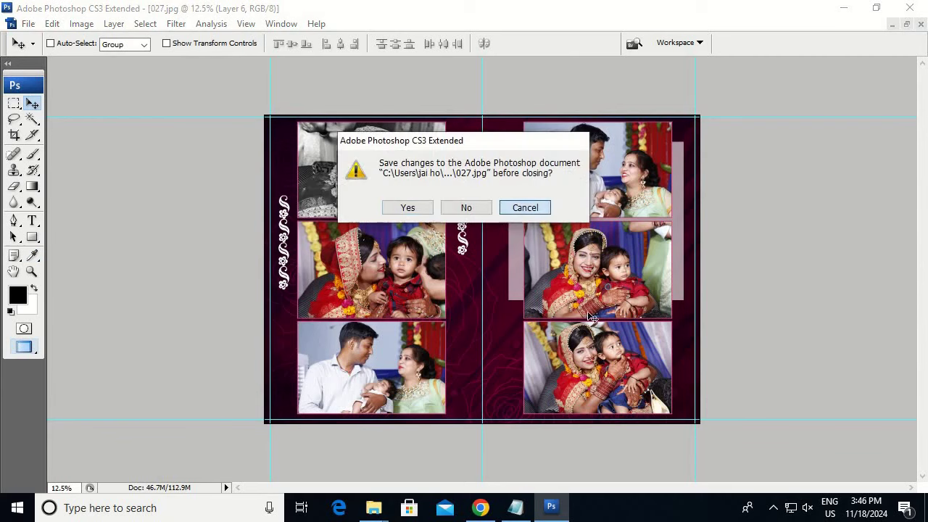
{"action": "left_click", "coordinate": [523, 207]}
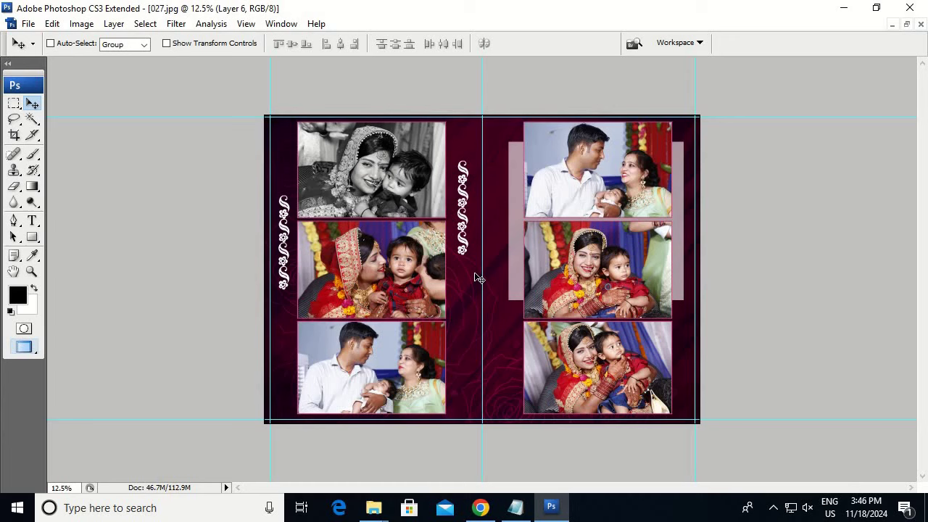
{"action": "key", "text": "ctrl+w"}
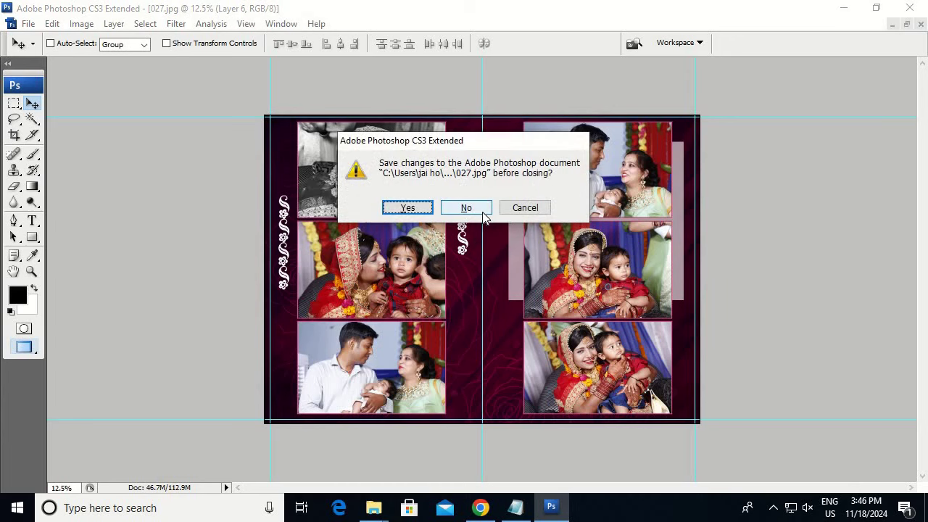
{"action": "left_click", "coordinate": [484, 213]}
{"action": "left_click", "coordinate": [483, 214]}
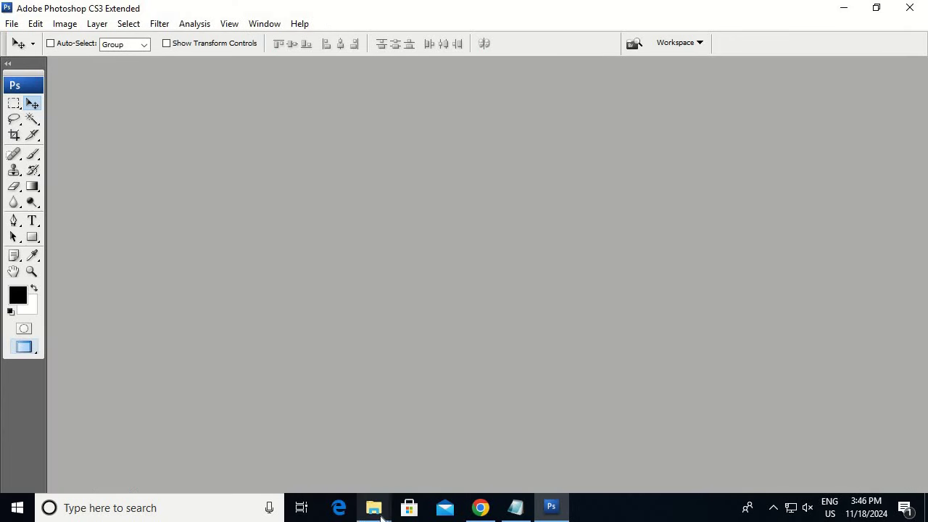
{"action": "left_click", "coordinate": [375, 507]}
Step: Select the five photos _MG_9221 to _MG_9247 in Data and drag them onto Photoshop
{"action": "left_click", "coordinate": [297, 446]}
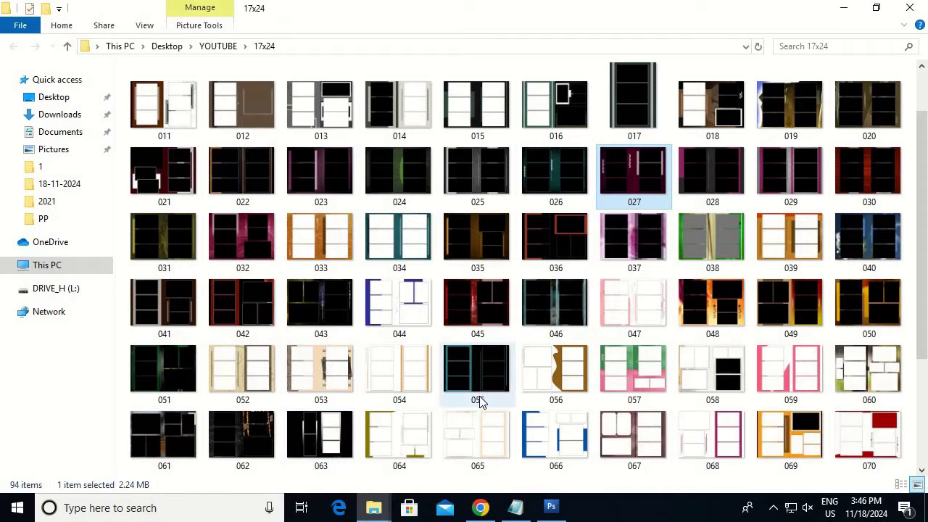
{"action": "scroll", "coordinate": [482, 402], "scroll_direction": "down", "scroll_amount": 5}
{"action": "left_click", "coordinate": [375, 507]}
{"action": "left_click", "coordinate": [445, 435]}
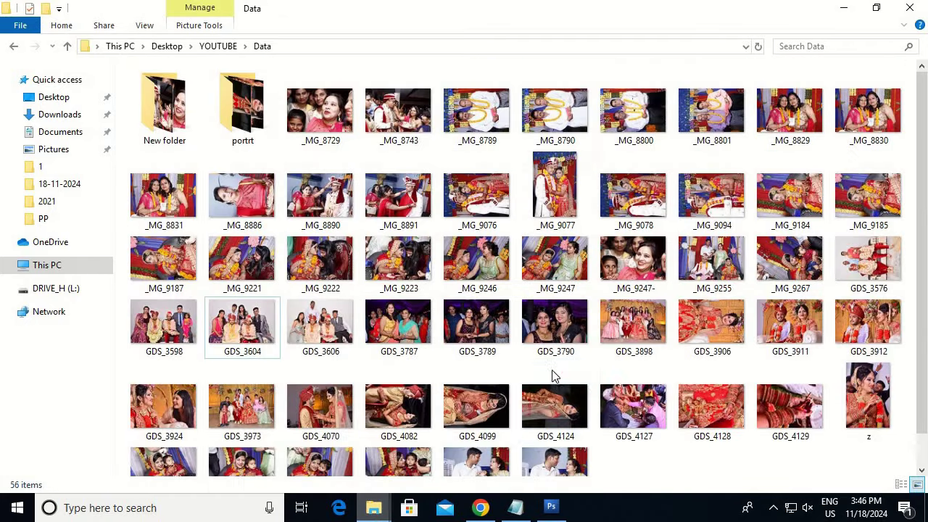
{"action": "left_click", "coordinate": [559, 268]}
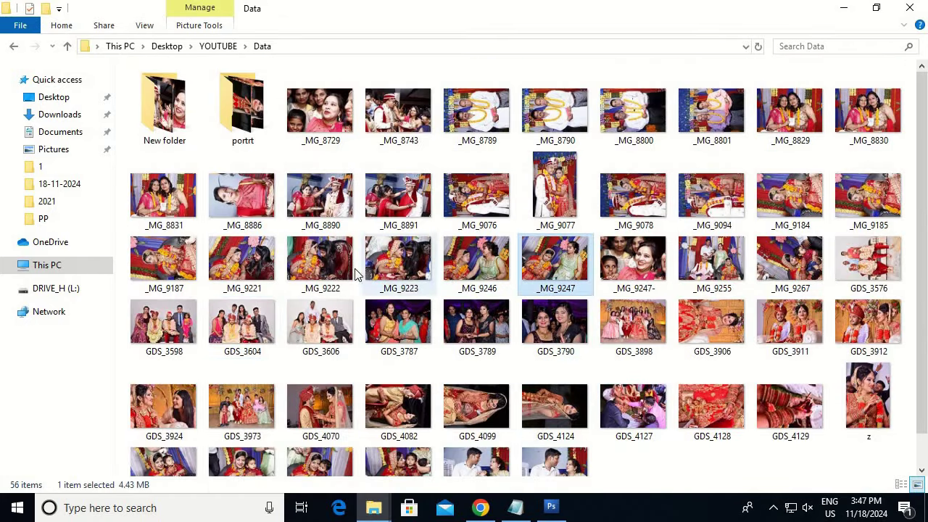
{"action": "left_click", "coordinate": [279, 278], "text": "shift"}
{"action": "mouse_move", "coordinate": [302, 283]}
{"action": "left_mouse_down"}
{"action": "mouse_move", "coordinate": [564, 516]}
{"action": "mouse_move", "coordinate": [524, 300]}
{"action": "left_mouse_up"}
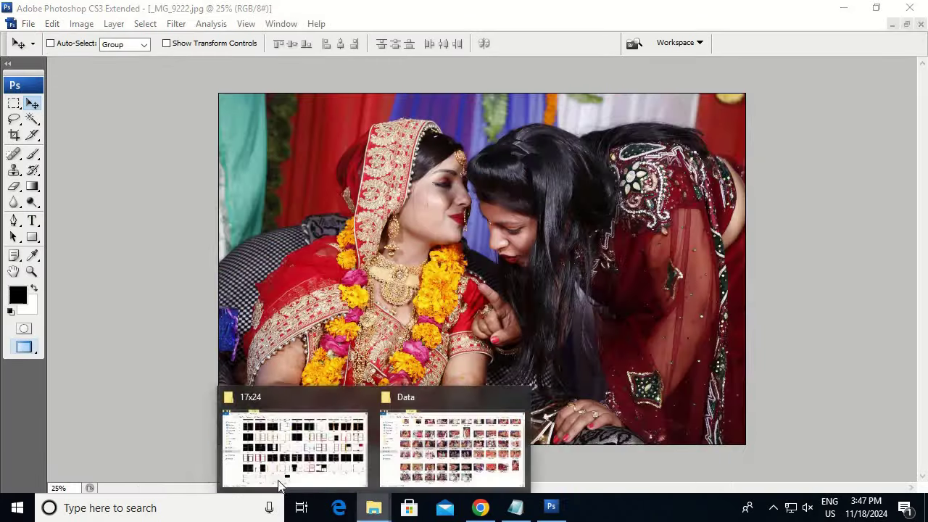
Step: Drag template 055 from the 17x24 folder over to Photoshop
{"action": "mouse_move", "coordinate": [374, 507]}
{"action": "left_click", "coordinate": [281, 480]}
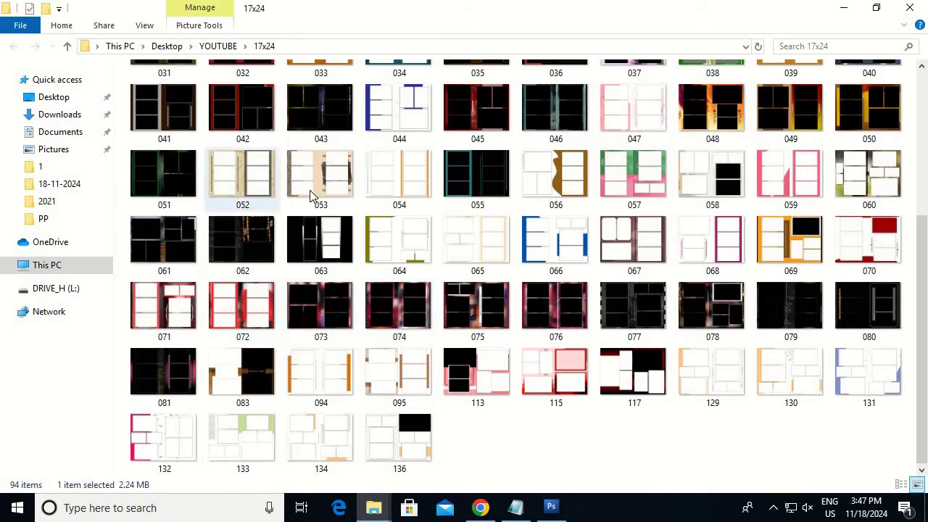
{"action": "scroll", "coordinate": [311, 197], "scroll_direction": "up", "scroll_amount": 3}
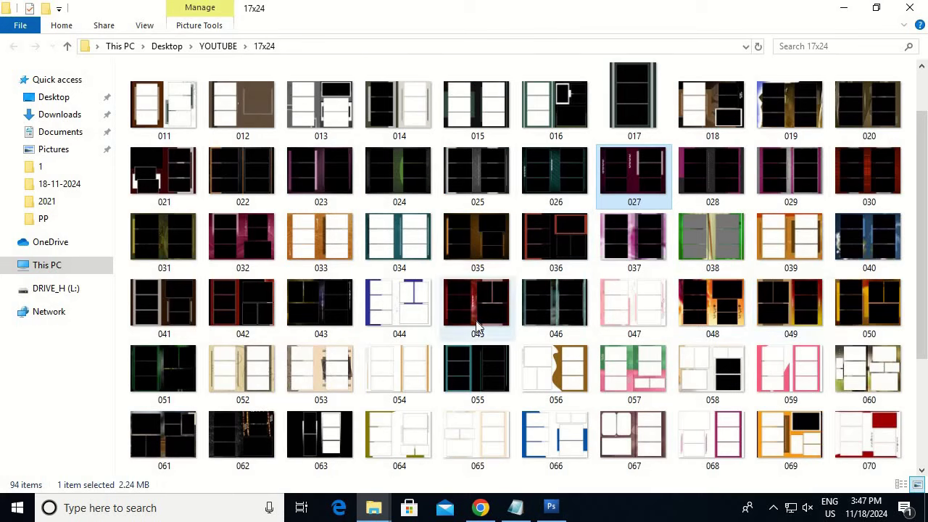
{"action": "left_click_drag", "start_coordinate": [475, 369], "coordinate": [484, 380]}
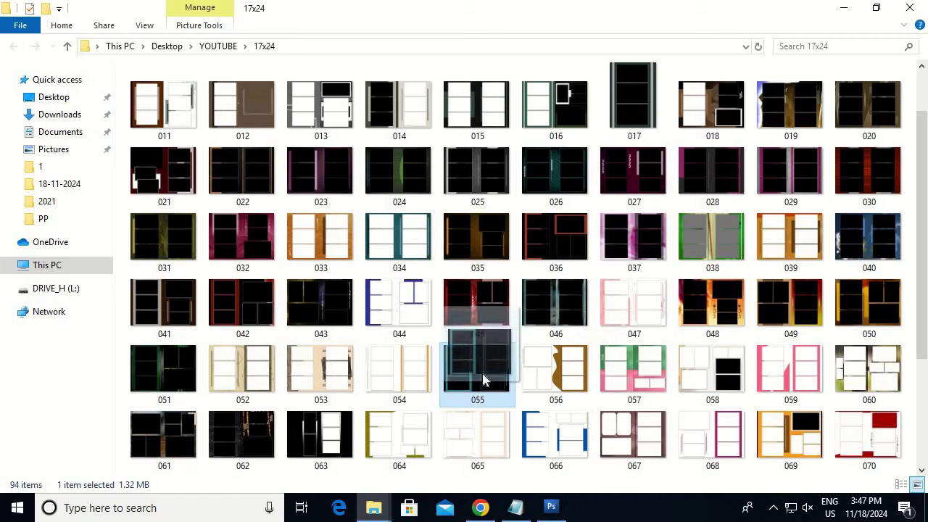
Step: Paste the copied wedding photo into the bottom-right frame, shrunk to about 60% to fit
{"action": "mouse_move", "coordinate": [484, 380]}
{"action": "left_mouse_down"}
{"action": "mouse_move", "coordinate": [563, 516]}
{"action": "mouse_move", "coordinate": [548, 266]}
{"action": "left_mouse_up"}
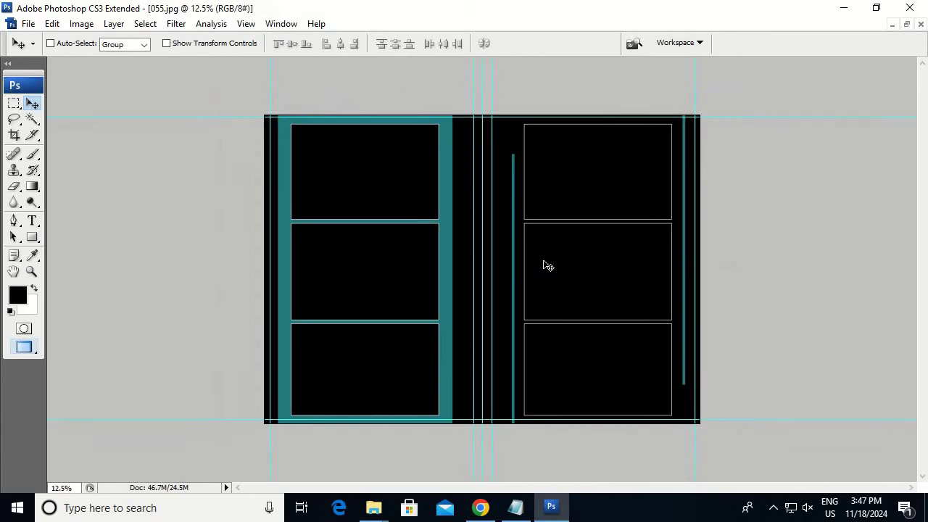
{"action": "key", "text": "w"}
{"action": "left_click", "coordinate": [599, 388]}
{"action": "key", "text": "ctrl+shift+v"}
{"action": "key", "text": "ctrl+t"}
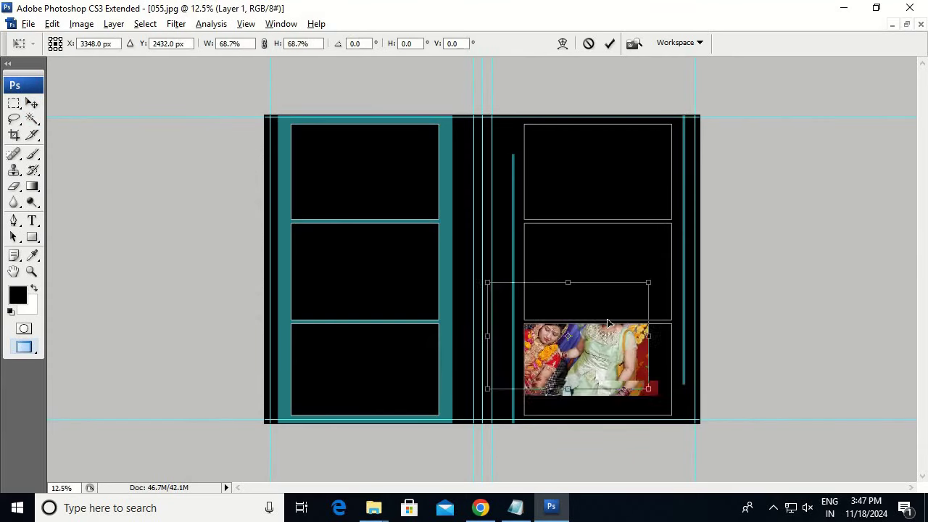
{"action": "left_click_drag", "start_coordinate": [609, 324], "coordinate": [638, 362]}
{"action": "left_click_drag", "start_coordinate": [673, 325], "coordinate": [652, 349]}
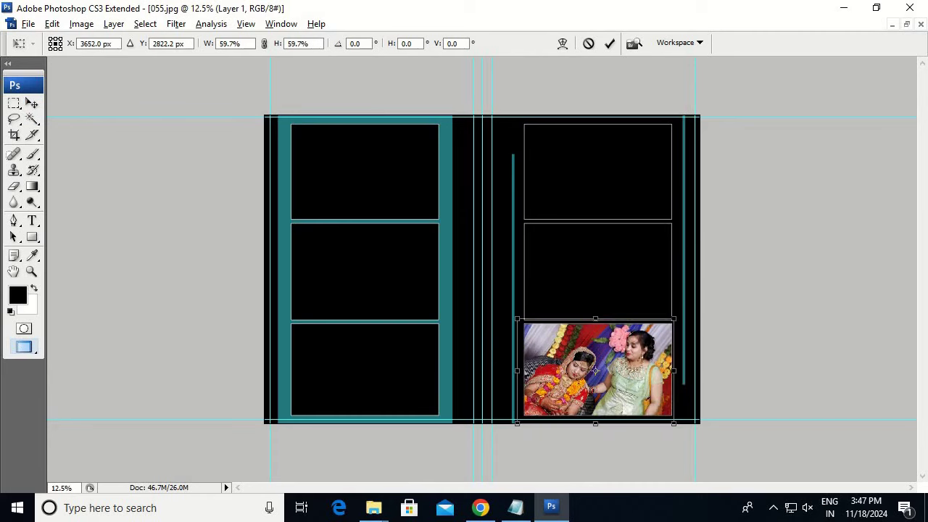
{"action": "key", "text": "Return"}
Step: Paste the next photo into the middle-right frame on the background layer, scaled to fit
{"action": "right_click", "coordinate": [609, 273], "text": "ctrl"}
{"action": "left_click", "coordinate": [629, 285]}
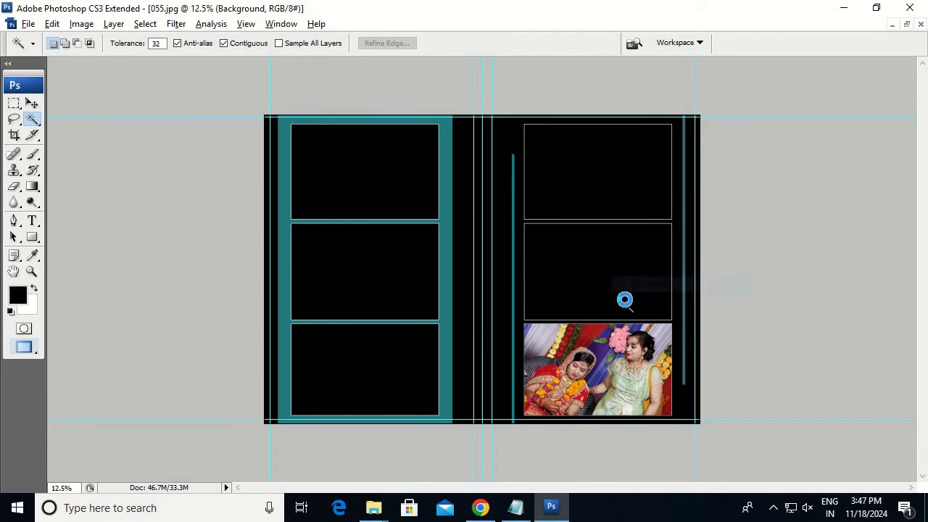
{"action": "left_click", "coordinate": [625, 300]}
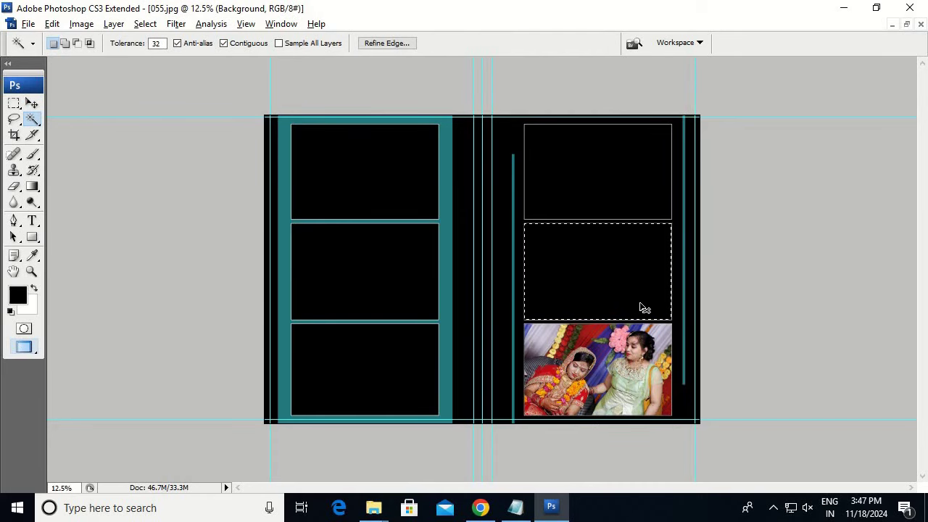
{"action": "key", "text": "ctrl+shift+v"}
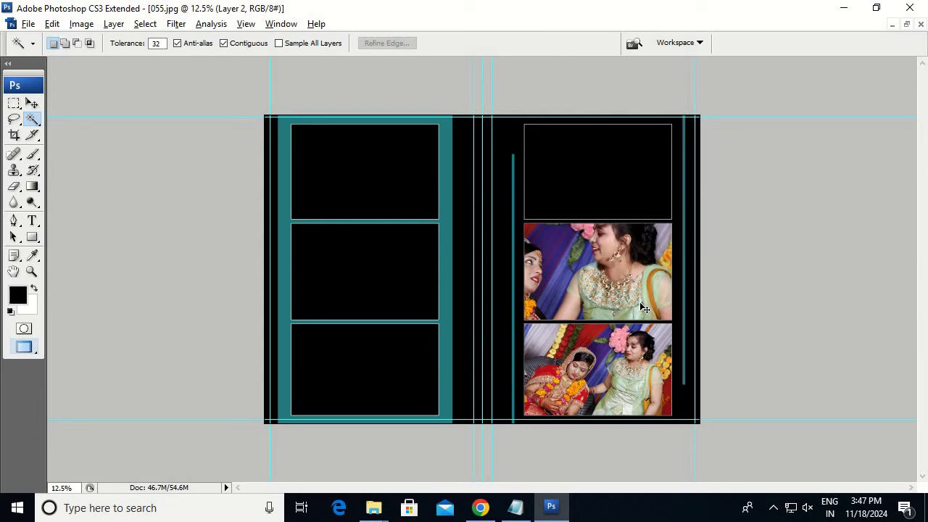
{"action": "key", "text": "ctrl+t"}
{"action": "mouse_move", "coordinate": [699, 358]}
{"action": "left_mouse_down"}
{"action": "mouse_move", "coordinate": [649, 332]}
{"action": "mouse_move", "coordinate": [653, 274]}
{"action": "left_mouse_up"}
{"action": "key", "text": "Return"}
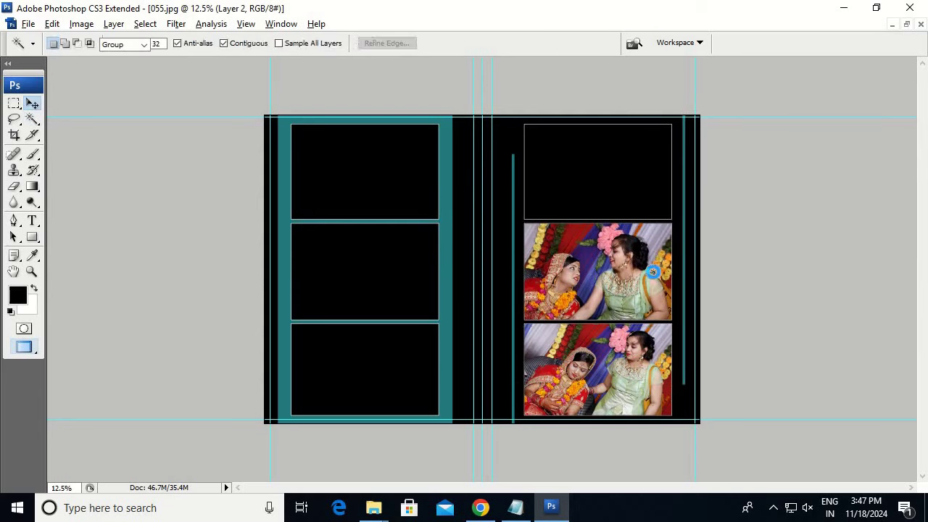
Step: Paste a photo into the top-right frame, enlarged to fill it
{"action": "key", "text": "v"}
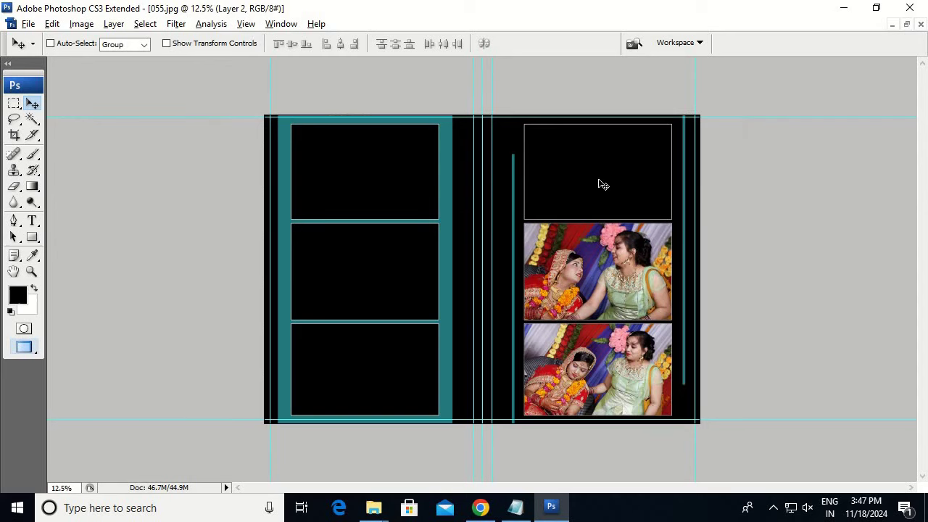
{"action": "right_click", "coordinate": [621, 196]}
{"action": "left_click", "coordinate": [625, 197]}
{"action": "key", "text": "w"}
{"action": "key", "text": "ctrl+shift+v"}
{"action": "key", "text": "ctrl+t"}
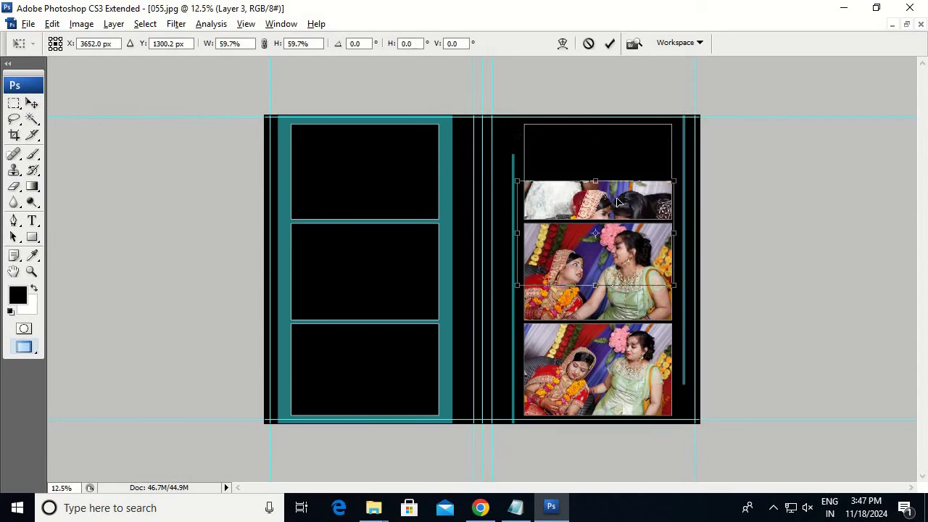
{"action": "left_click_drag", "start_coordinate": [631, 181], "coordinate": [658, 154]}
{"action": "key", "text": "Return"}
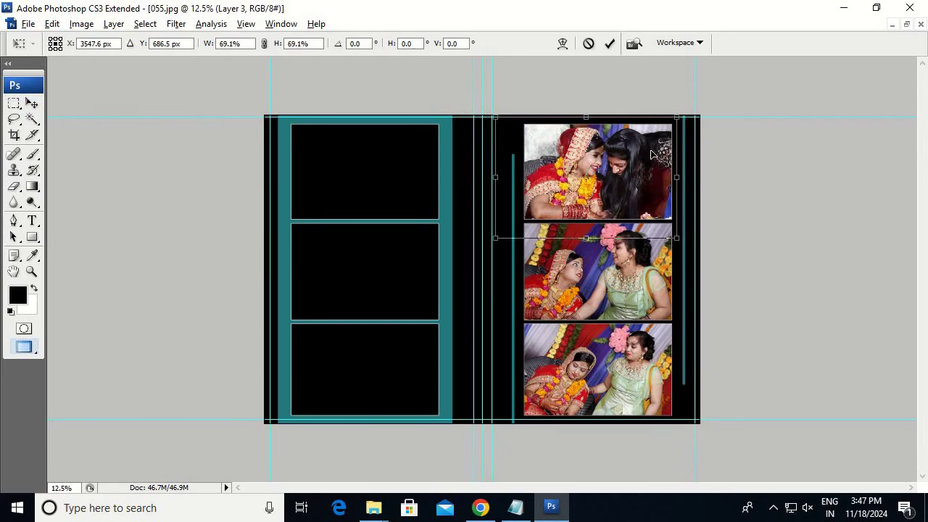
Step: Select the empty bottom-left black frame on the background layer
{"action": "key", "text": "w"}
{"action": "right_click", "coordinate": [381, 366]}
{"action": "left_click", "coordinate": [391, 374]}
{"action": "left_click", "coordinate": [390, 377]}
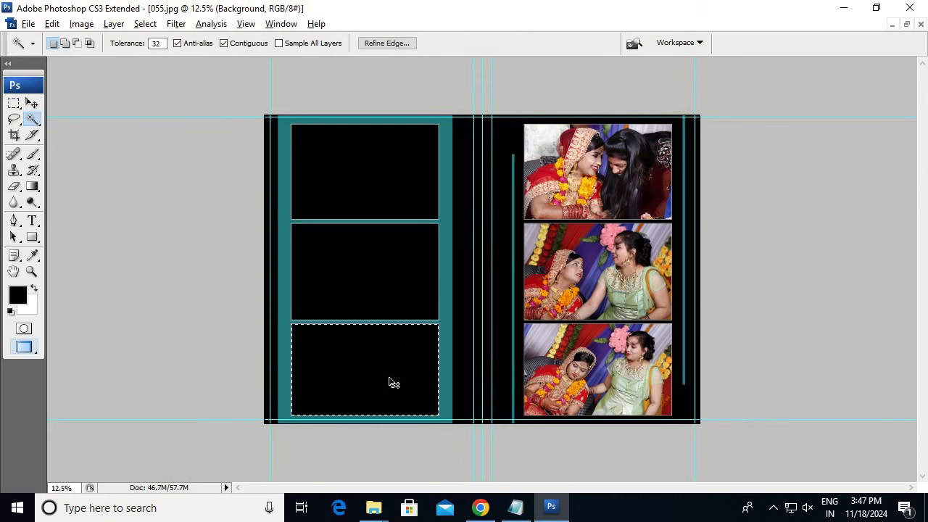
Step: Paste the copied photo into the bottom-left frame, moved down to sit within it
{"action": "key", "text": "ctrl+shift+v"}
{"action": "key", "text": "ctrl+t"}
{"action": "left_click_drag", "start_coordinate": [423, 288], "coordinate": [420, 380]}
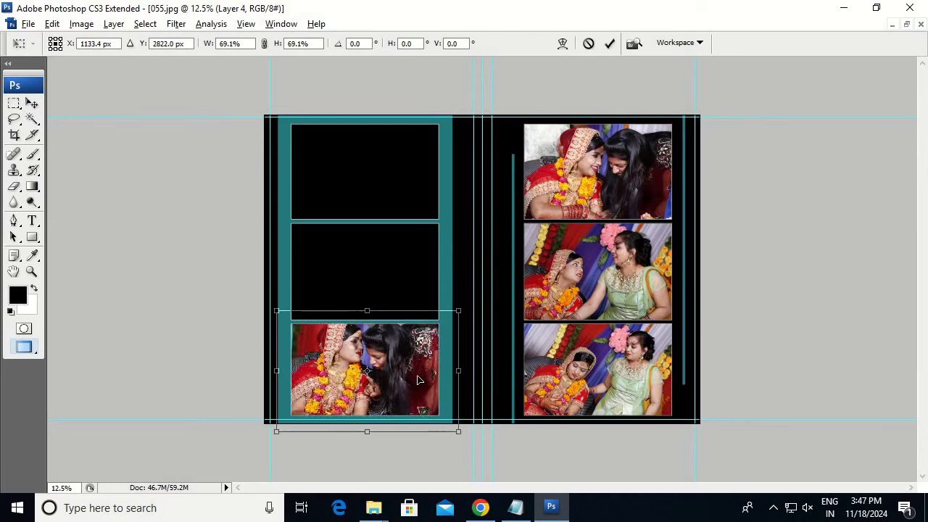
{"action": "key", "text": "Return"}
Step: Copy the whole _MG_9221 photo and close it without saving
{"action": "key", "text": "ctrl+Tab"}
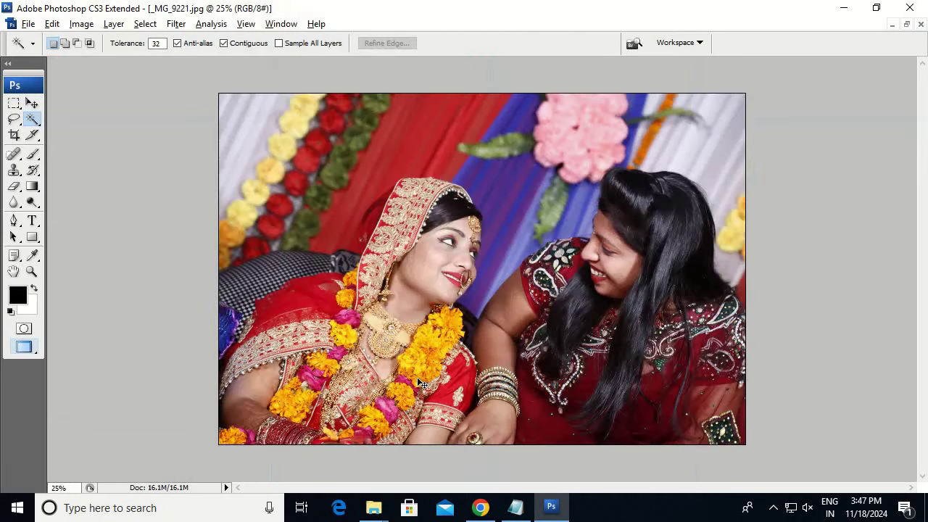
{"action": "key", "text": "ctrl+a"}
{"action": "key", "text": "ctrl+x"}
{"action": "key", "text": "ctrl+w"}
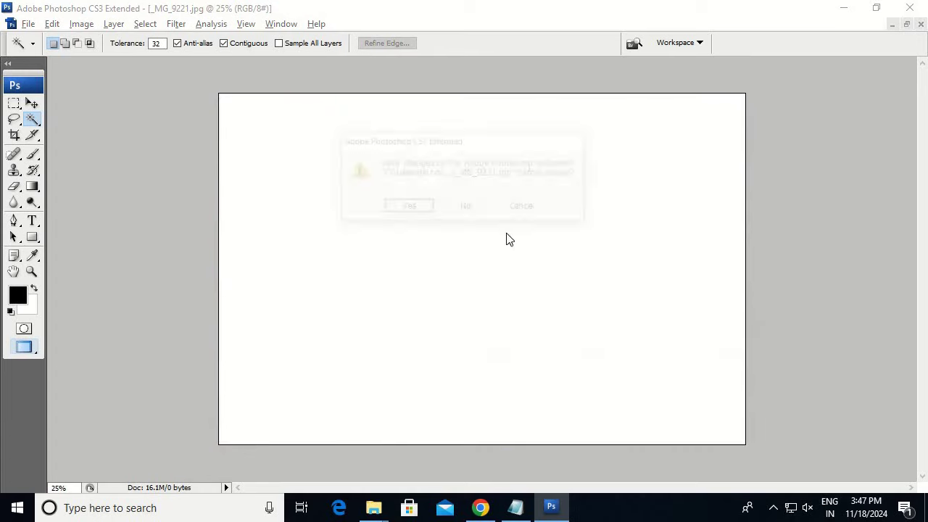
{"action": "left_click", "coordinate": [466, 207]}
Step: Paste _MG_9221 into the middle-left frame, shrunk to fit
{"action": "right_click", "coordinate": [391, 248]}
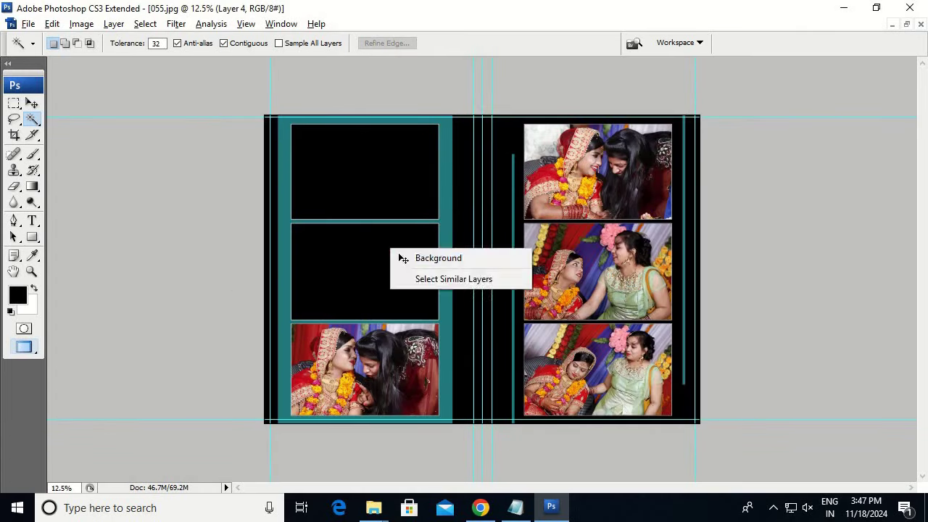
{"action": "left_click", "coordinate": [416, 257]}
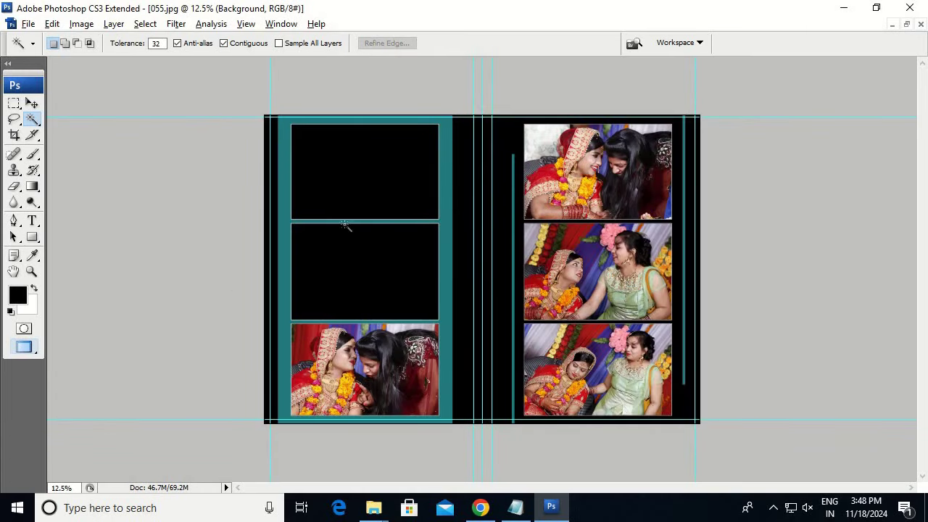
{"action": "left_click", "coordinate": [355, 262]}
{"action": "key", "text": "ctrl+shift+v"}
{"action": "key", "text": "ctrl+t"}
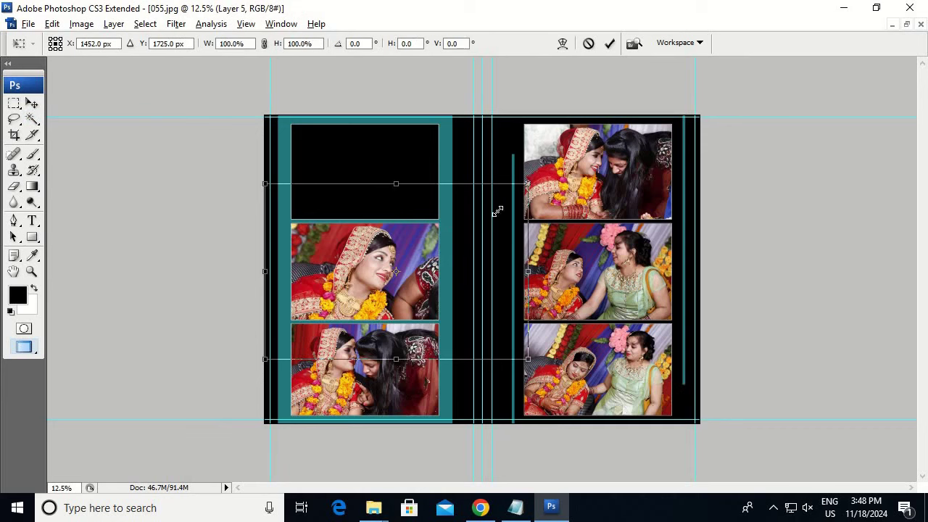
{"action": "mouse_move", "coordinate": [497, 210]}
{"action": "left_mouse_down"}
{"action": "mouse_move", "coordinate": [446, 257]}
{"action": "mouse_move", "coordinate": [422, 254]}
{"action": "left_mouse_up"}
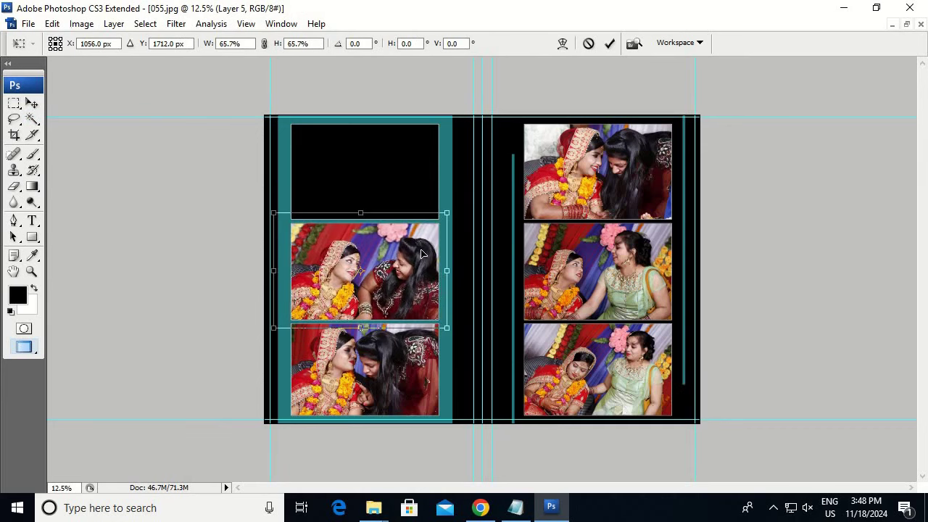
{"action": "key", "text": "Return"}
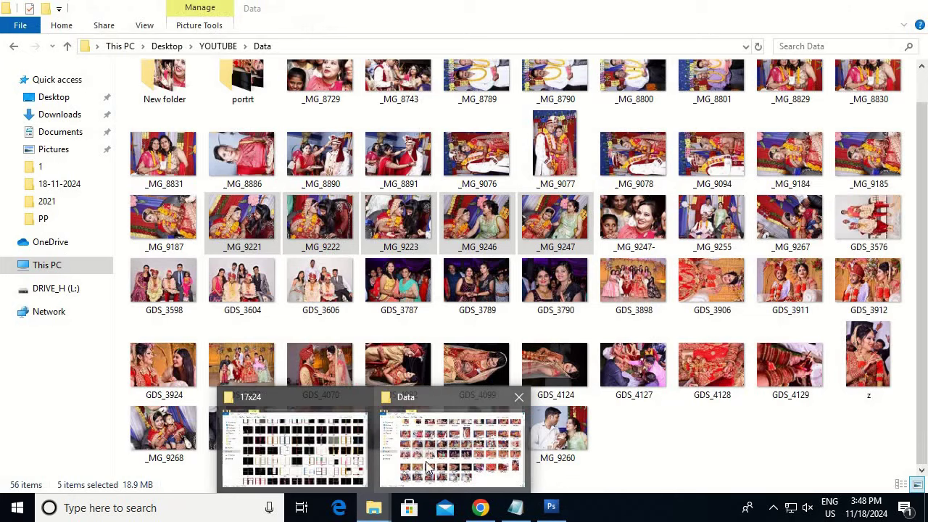
Step: Browse the Data folder, peek into New folder, and drag _MG_9076 into Photoshop
{"action": "left_click", "coordinate": [426, 461]}
{"action": "scroll", "coordinate": [480, 392], "scroll_direction": "up", "scroll_amount": 1}
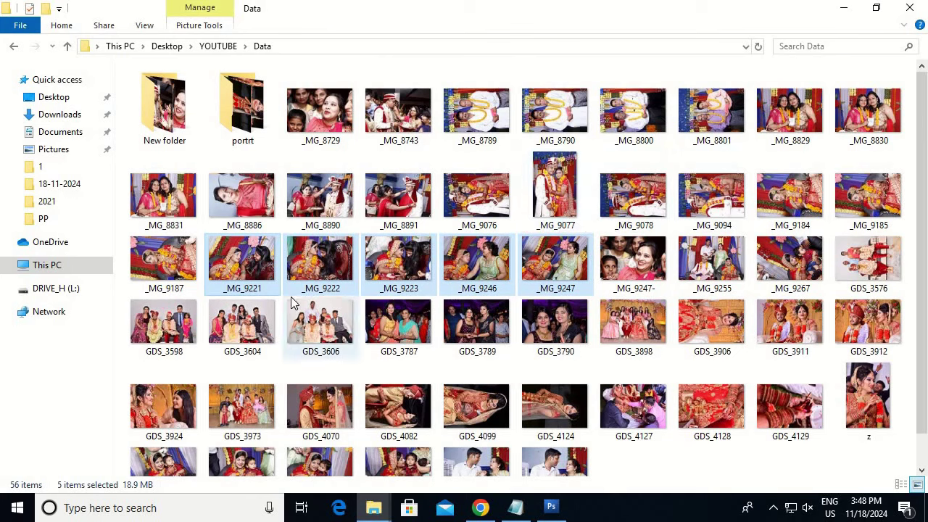
{"action": "double_click", "coordinate": [174, 129]}
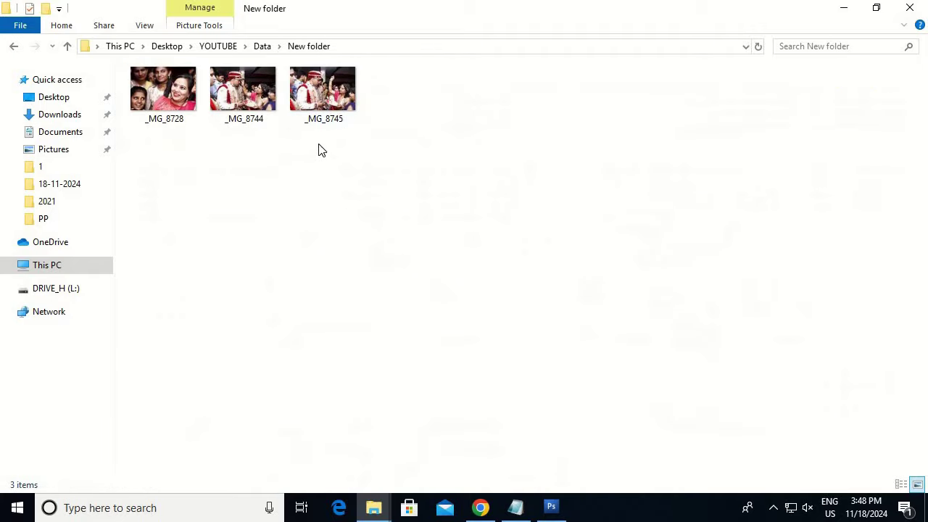
{"action": "key", "text": "BackSpace"}
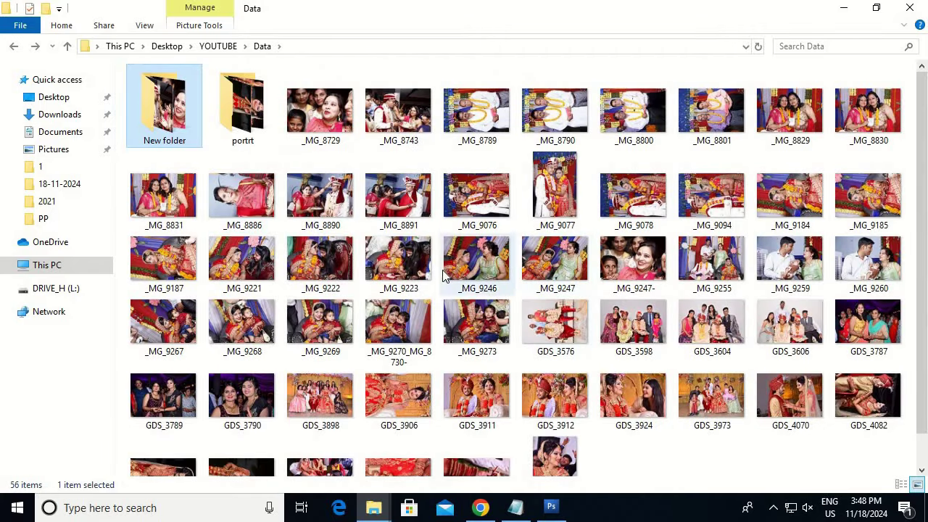
{"action": "mouse_move", "coordinate": [478, 197]}
{"action": "left_mouse_down"}
{"action": "mouse_move", "coordinate": [547, 471]}
{"action": "mouse_move", "coordinate": [537, 354]}
{"action": "left_mouse_up"}
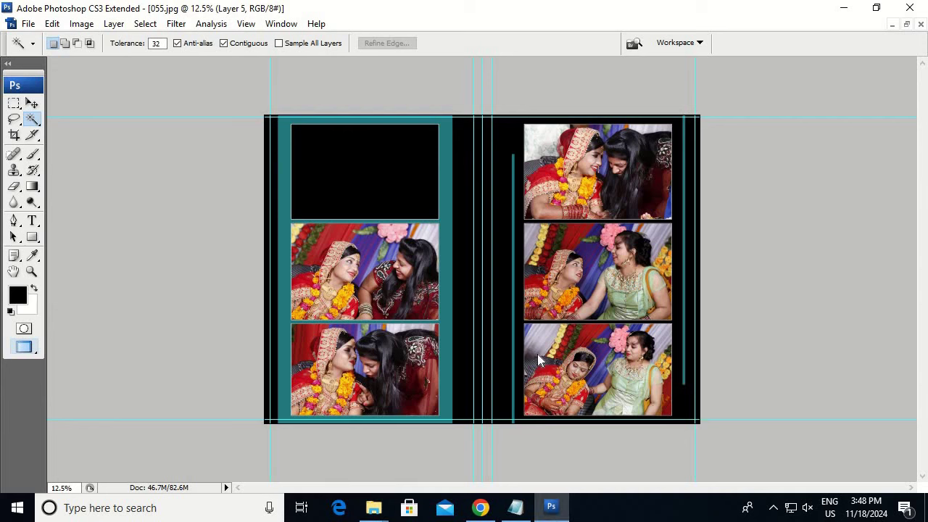
Step: Copy the whole _MG_9076 photo and close it without saving
{"action": "key", "text": "Escape"}
{"action": "key", "text": "alt+i"}
{"action": "key", "text": "e"}
{"action": "key", "text": "9"}
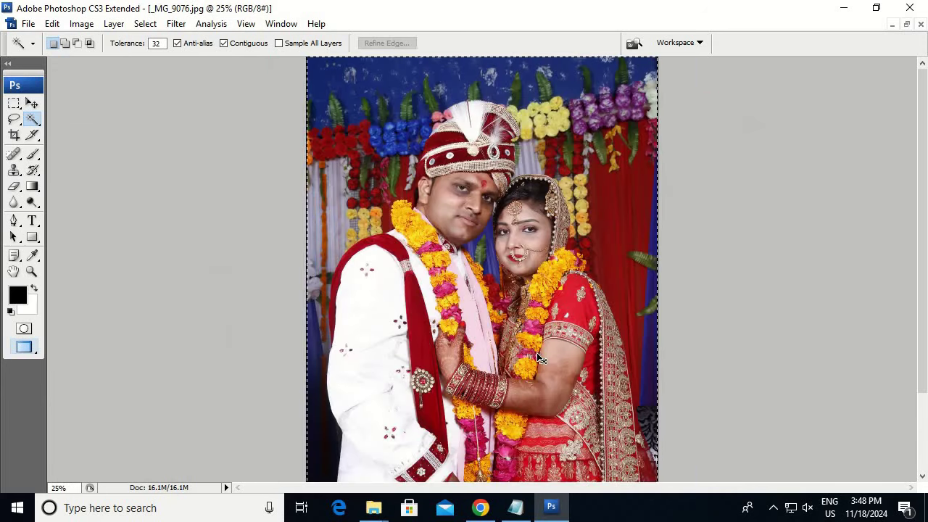
{"action": "key", "text": "ctrl+w"}
{"action": "left_click", "coordinate": [480, 212]}
Step: Paste the couple photo into the top-left frame, rotated -27.7° and scaled to 129.3%
{"action": "right_click", "coordinate": [367, 192], "text": "ctrl"}
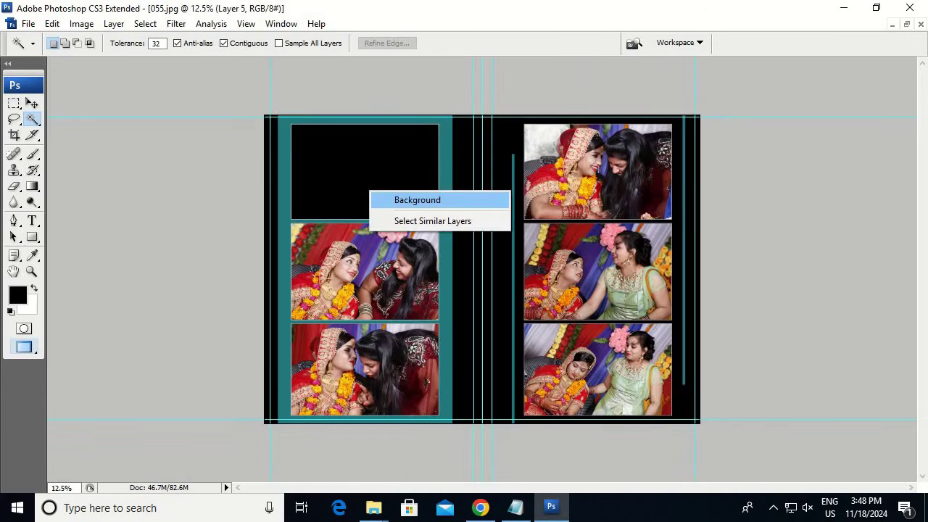
{"action": "left_click", "coordinate": [386, 195]}
{"action": "key", "text": "ctrl+shift+v"}
{"action": "key", "text": "ctrl+t"}
{"action": "left_click_drag", "start_coordinate": [386, 194], "coordinate": [381, 156]}
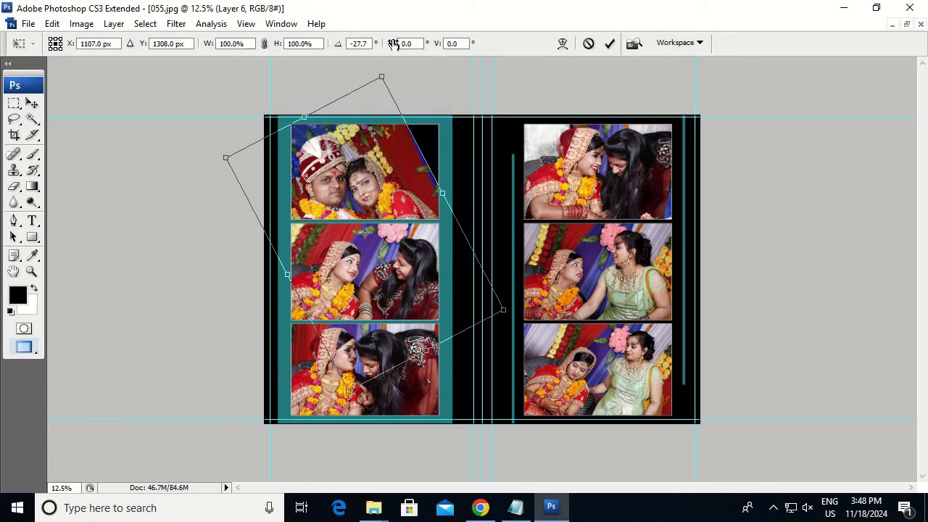
{"action": "left_click_drag", "start_coordinate": [502, 309], "coordinate": [560, 336]}
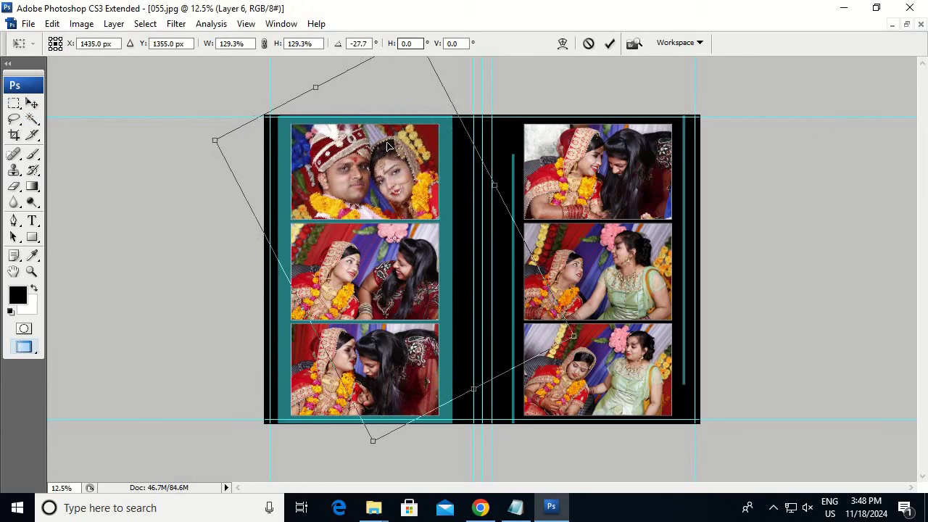
{"action": "key", "text": "Return"}
Step: Set the foreground colour to maroon #7c0505
{"action": "left_click", "coordinate": [32, 255]}
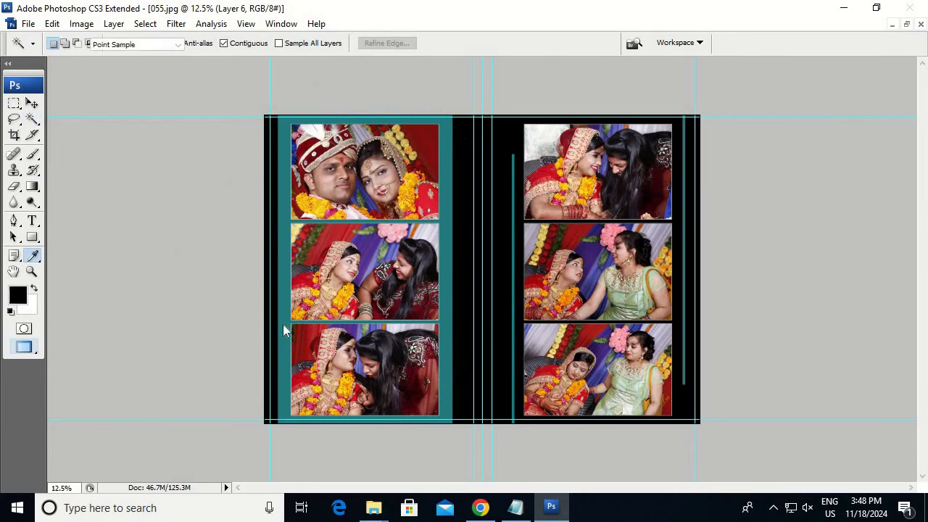
{"action": "left_click", "coordinate": [18, 294]}
{"action": "left_click", "coordinate": [455, 237]}
{"action": "left_click", "coordinate": [453, 221]}
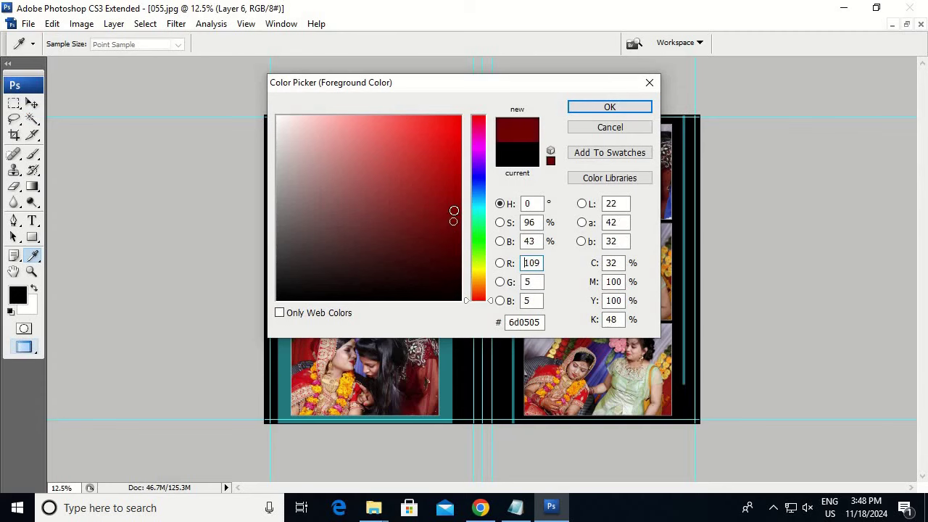
Step: Confirm the maroon foreground and apply a Gradient Map to the top-left photo
{"action": "left_click", "coordinate": [609, 109]}
{"action": "key", "text": "w"}
{"action": "key", "text": "alt+i"}
{"action": "key", "text": "a"}
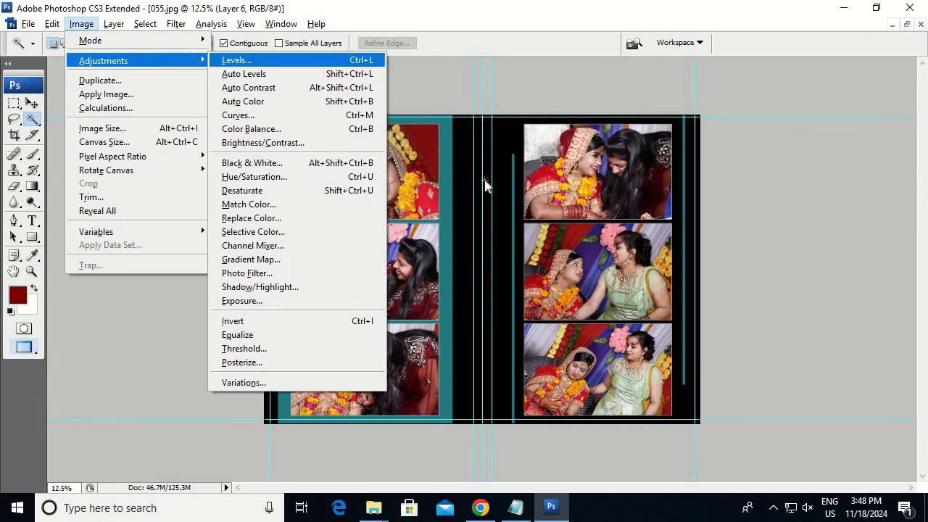
{"action": "key", "text": "g"}
{"action": "key", "text": "Return"}
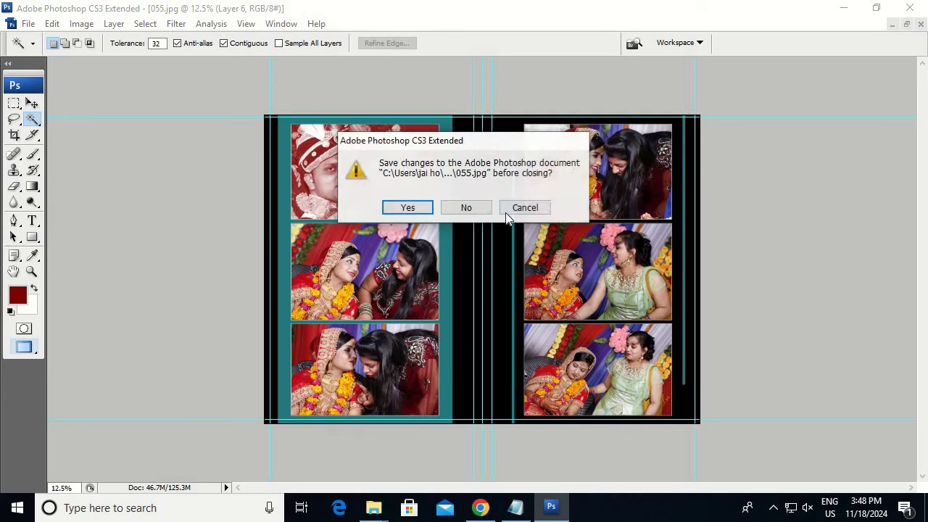
Step: Close the album document without saving
{"action": "left_click", "coordinate": [525, 208]}
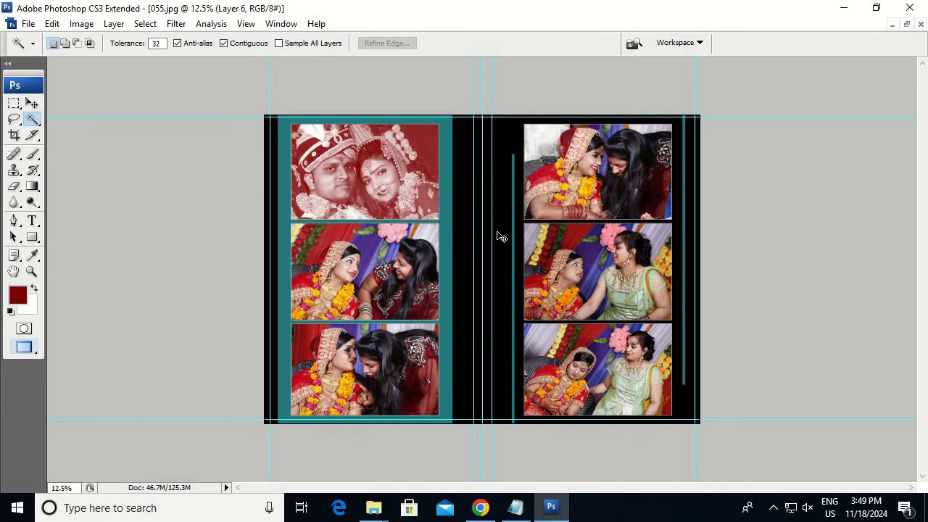
{"action": "key", "text": "ctrl+w"}
{"action": "left_click", "coordinate": [471, 208]}
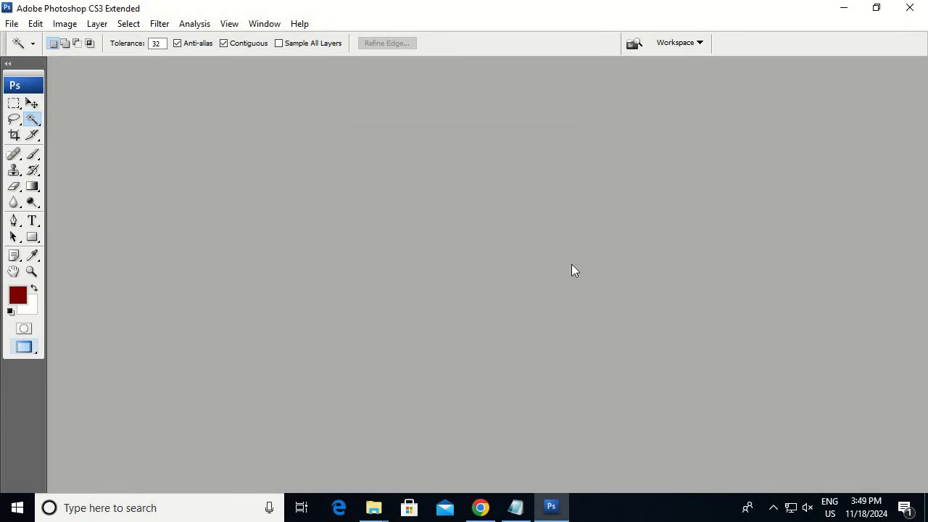